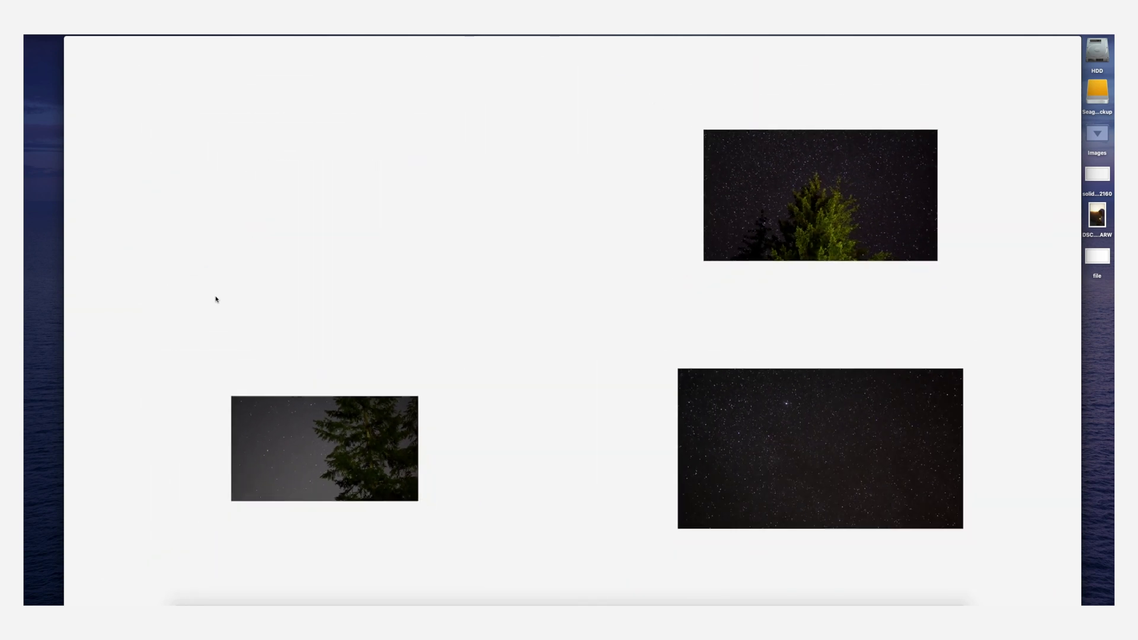
Step: Pause the Tracking preview video in QuickTime Player
key(space)
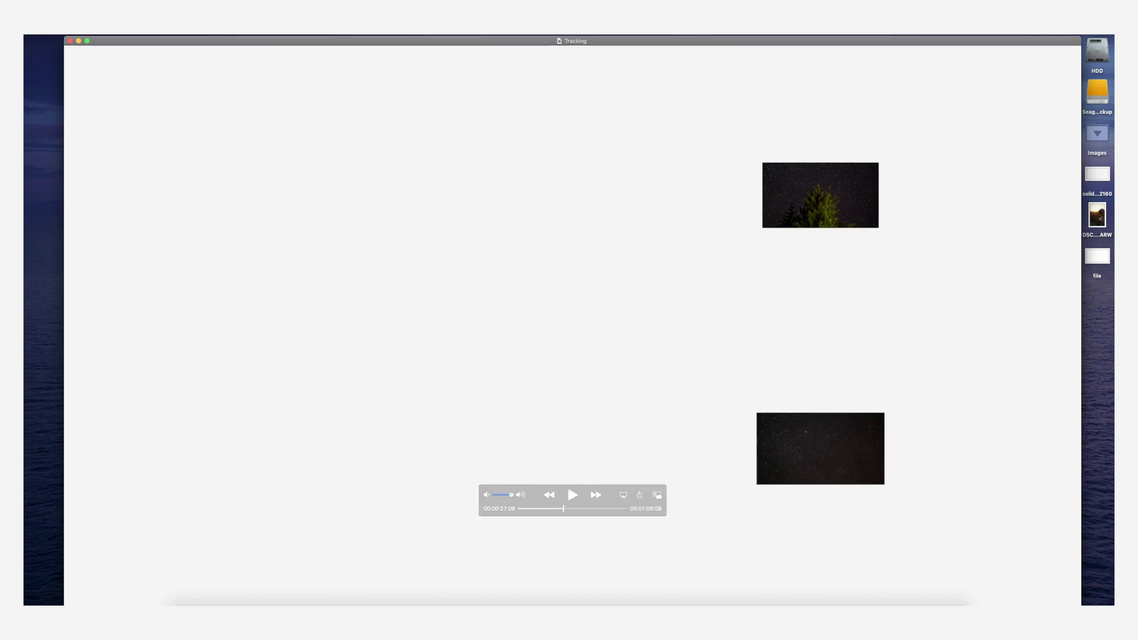
Step: Put the Tracking window away, play the Instagram collage post's video, then close the browser
click(78, 40)
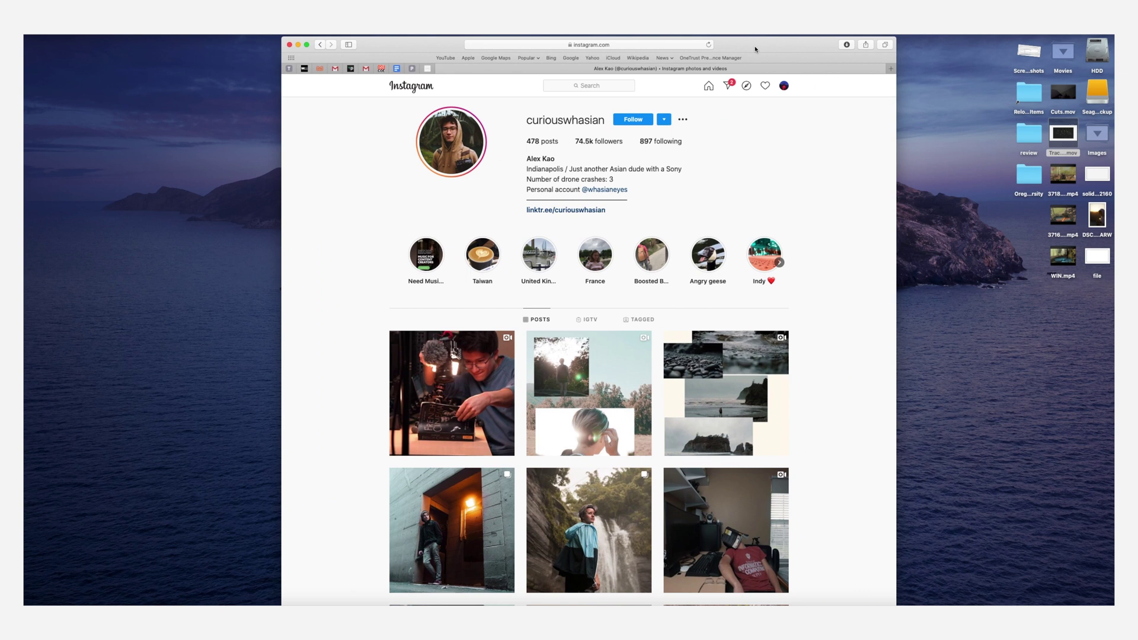
drag(755, 49, 745, 45)
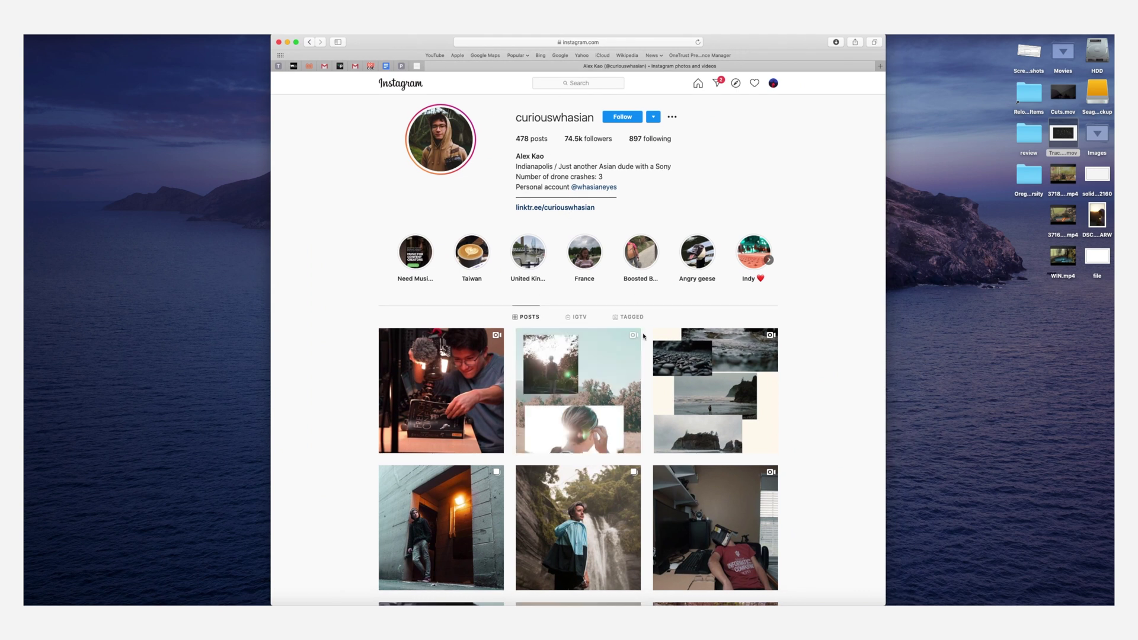
scroll(677, 428, down, 2)
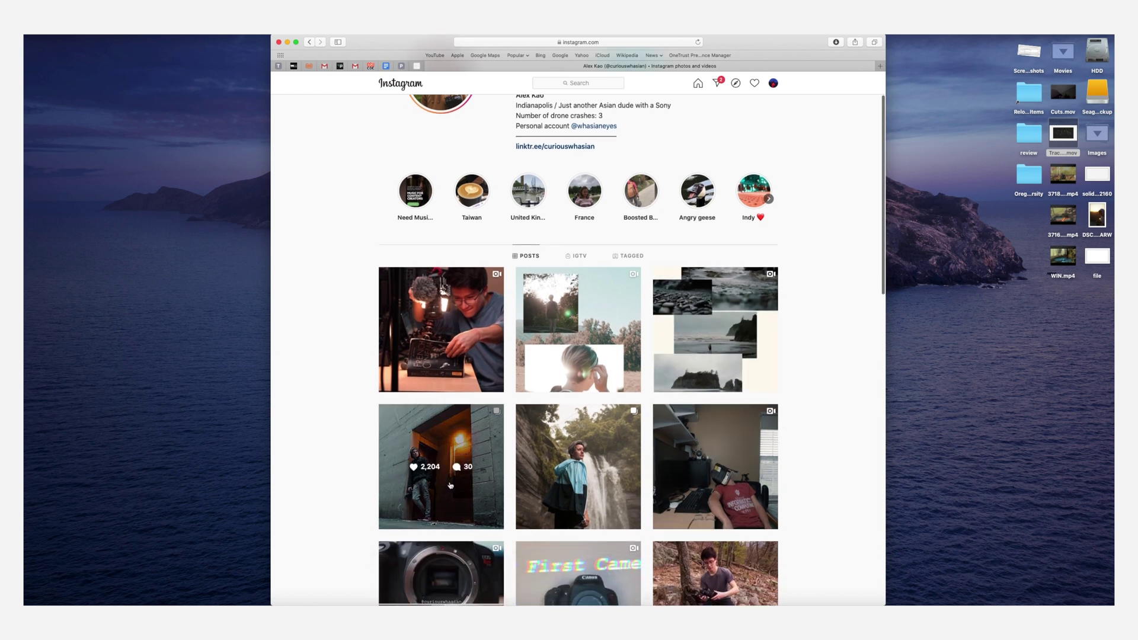
click(747, 372)
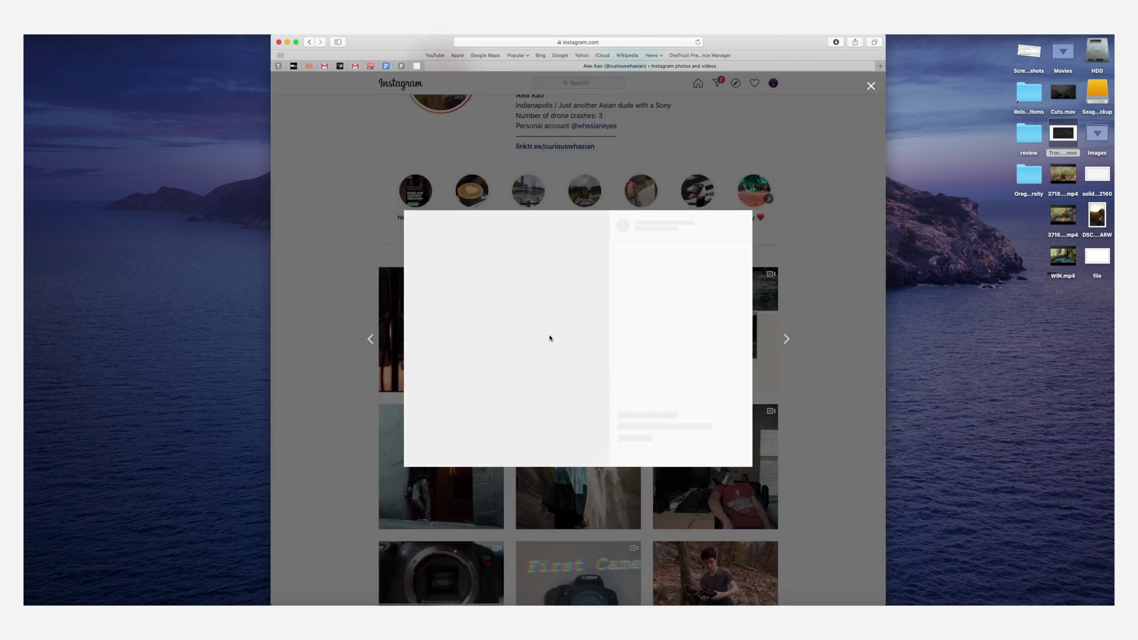
click(519, 352)
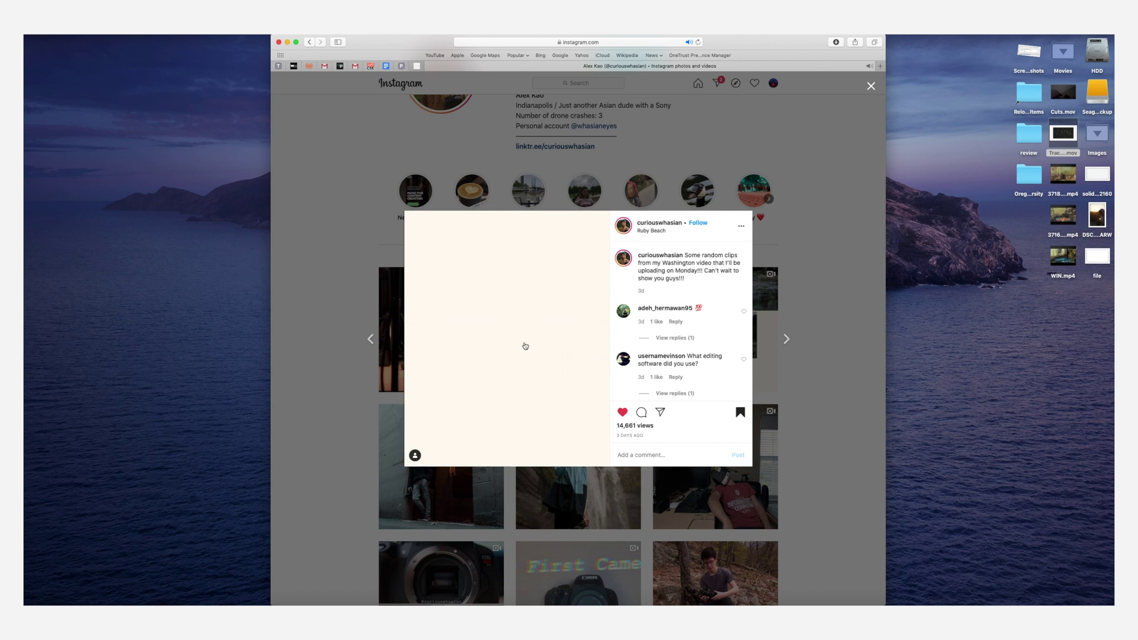
click(278, 44)
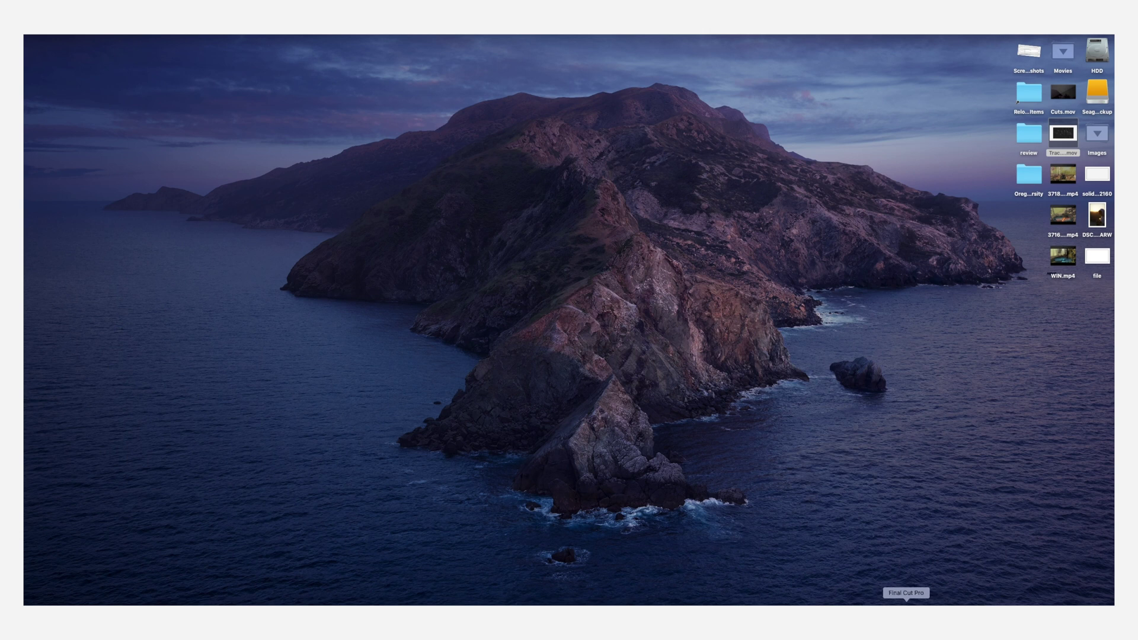
Step: Bring up Final Cut Pro and check its version in the About window
click(906, 600)
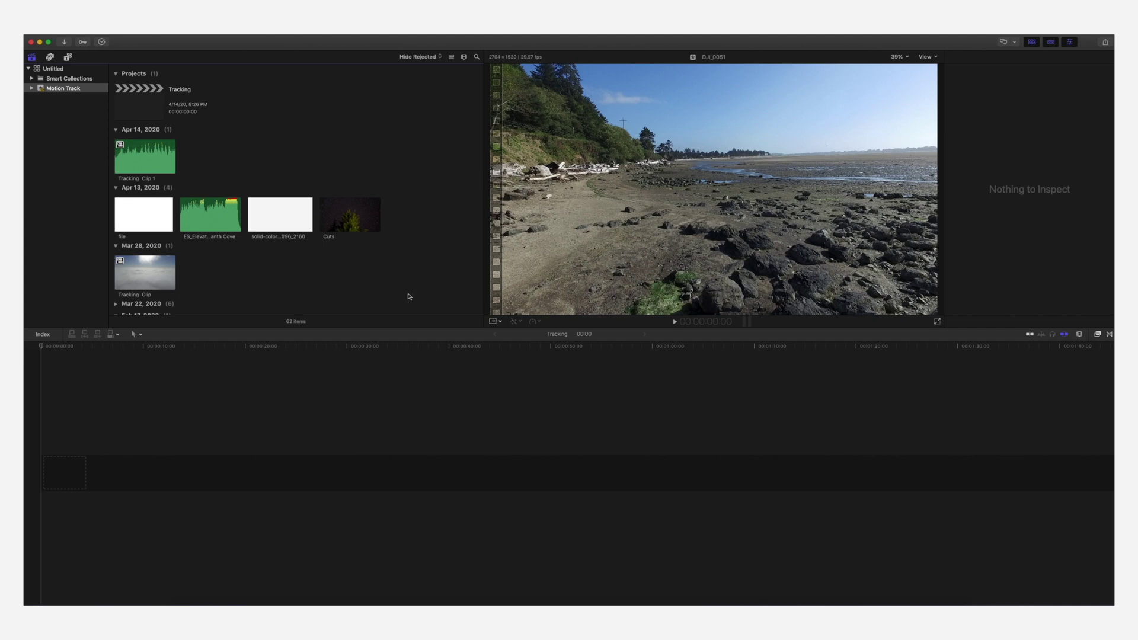
click(76, 35)
click(83, 40)
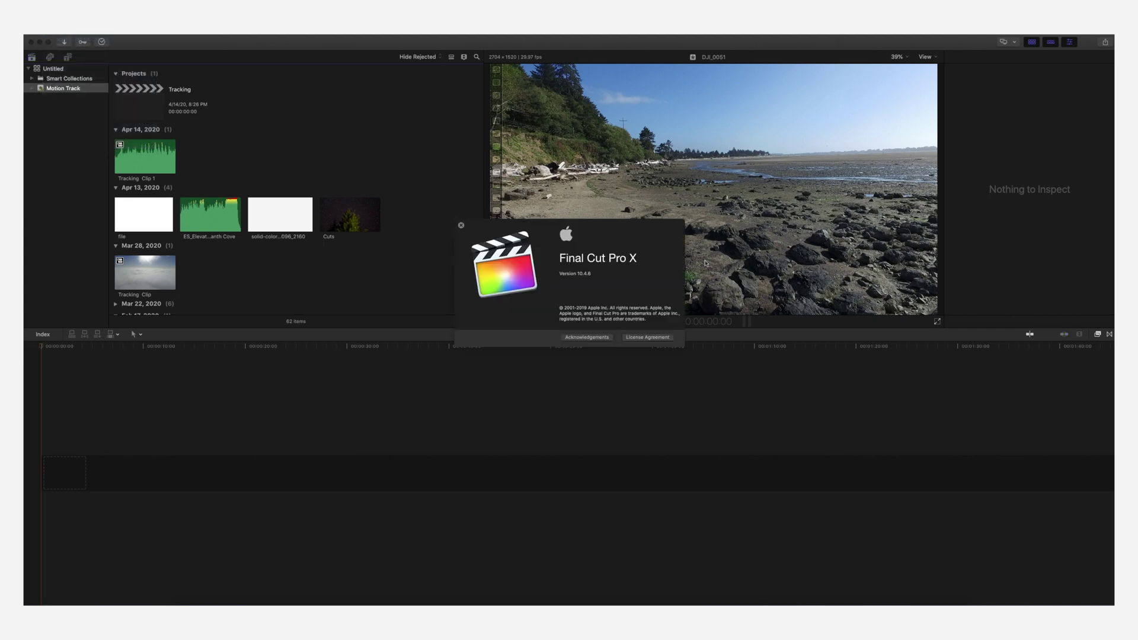
click(461, 226)
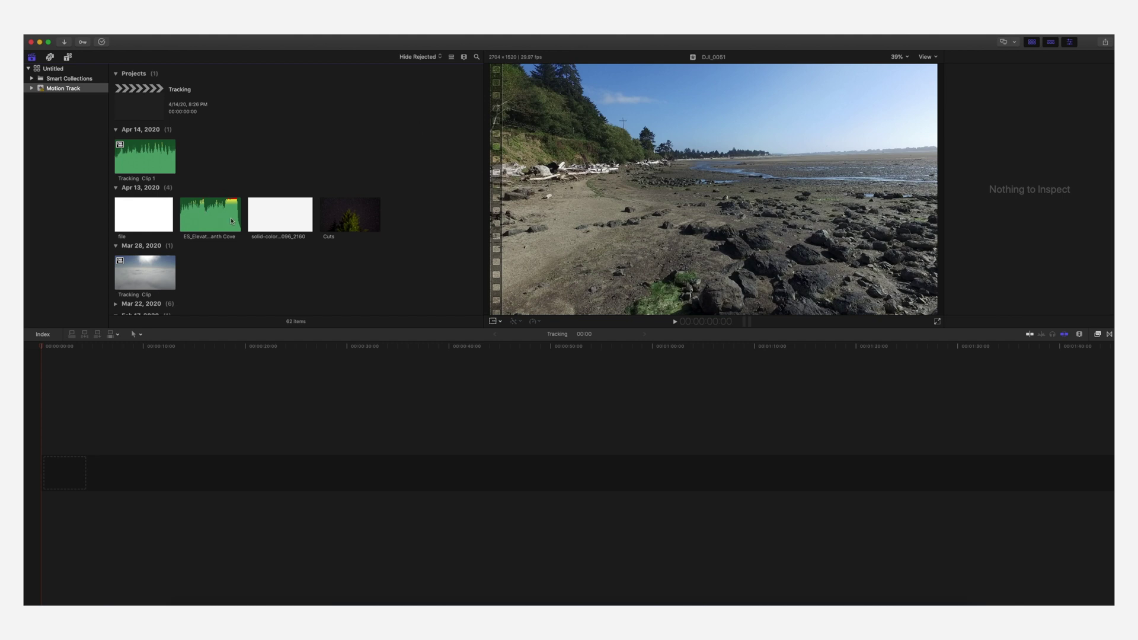
Step: Drag the white solid-colour clip into the Tracking timeline and park the playhead at its start
click(295, 213)
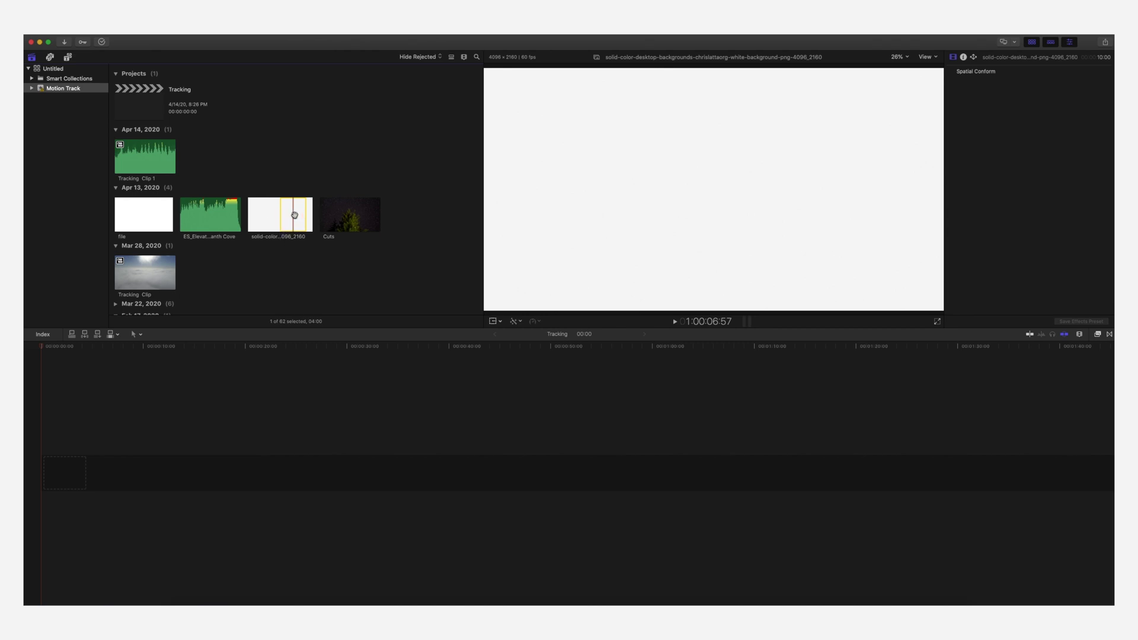
drag(141, 442, 714, 472)
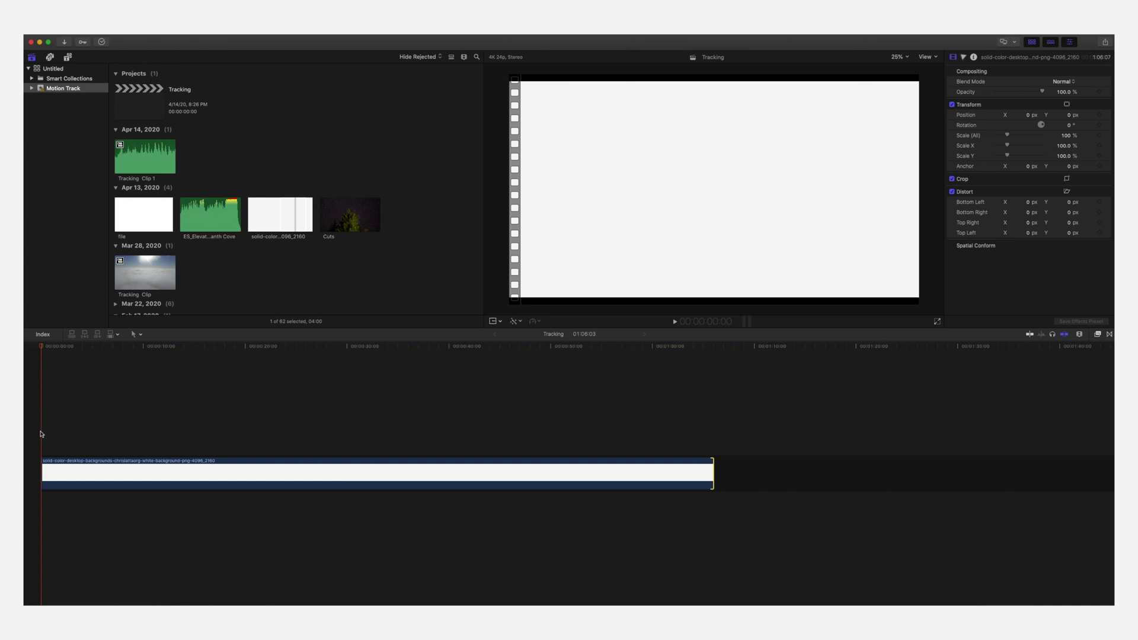
click(41, 434)
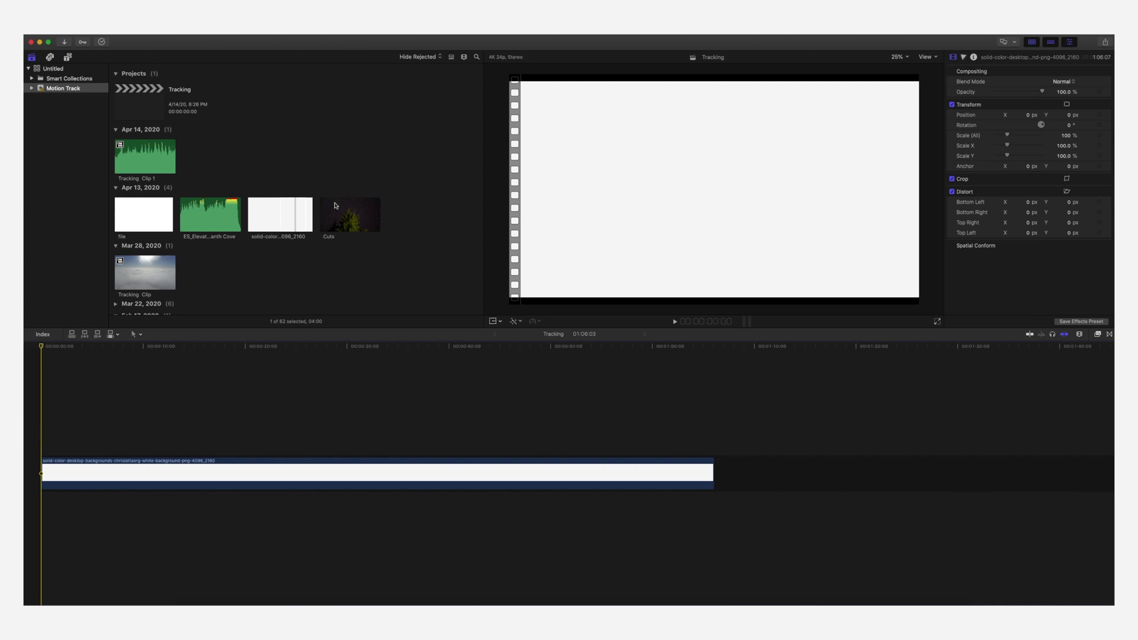
Step: Connect the DJI_0018 drone clip above the white background clip
scroll(143, 305, down, 15)
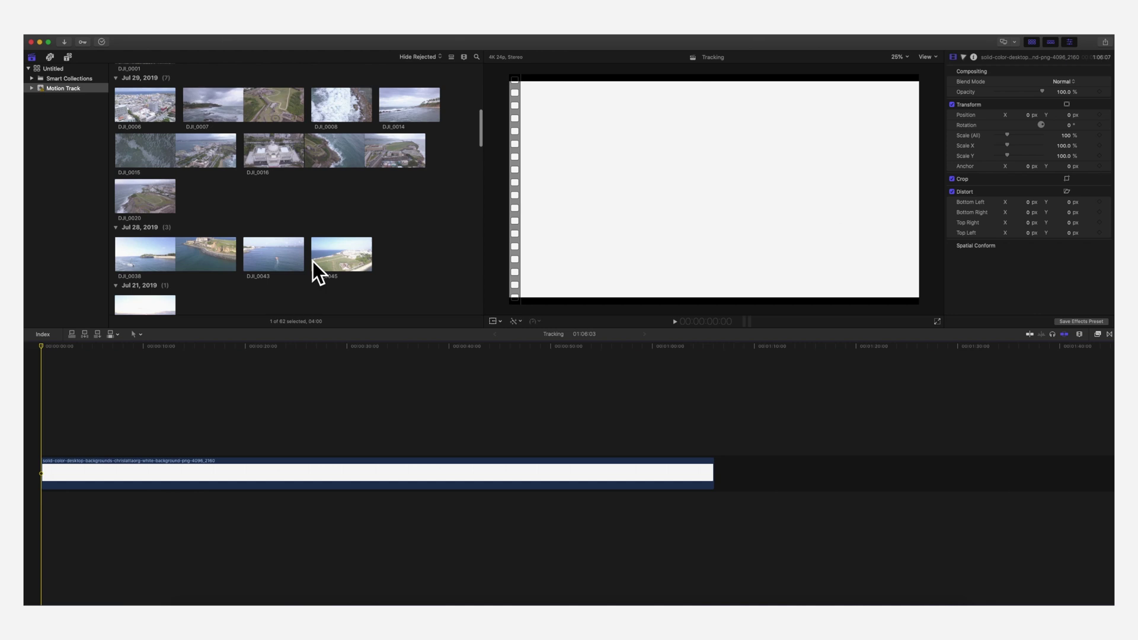
scroll(288, 263, down, 10)
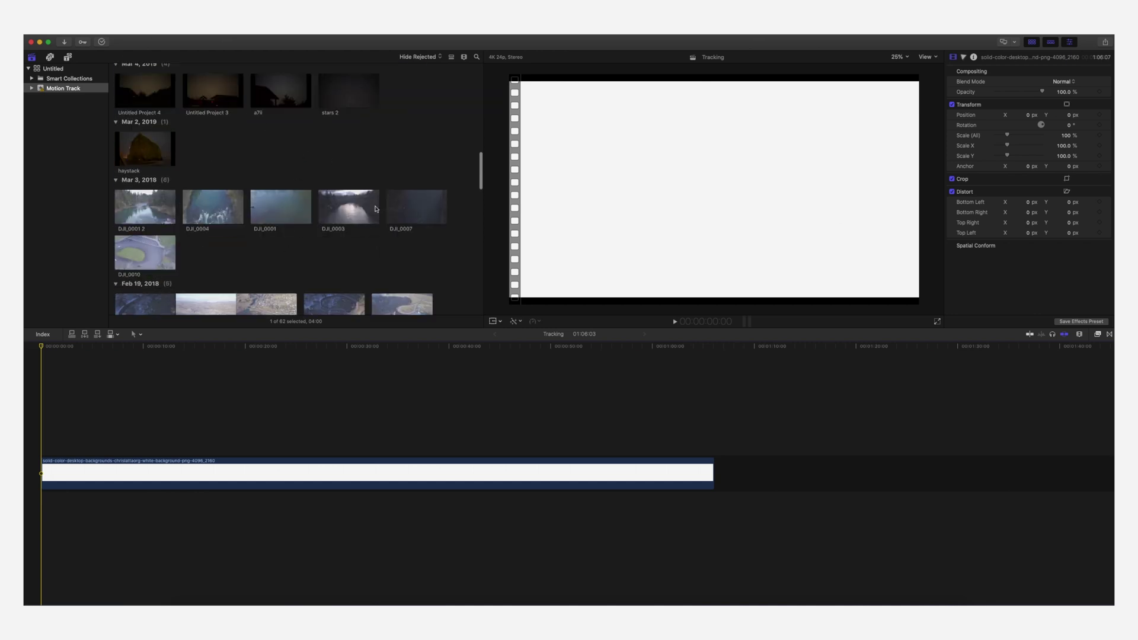
scroll(232, 205, down, 5)
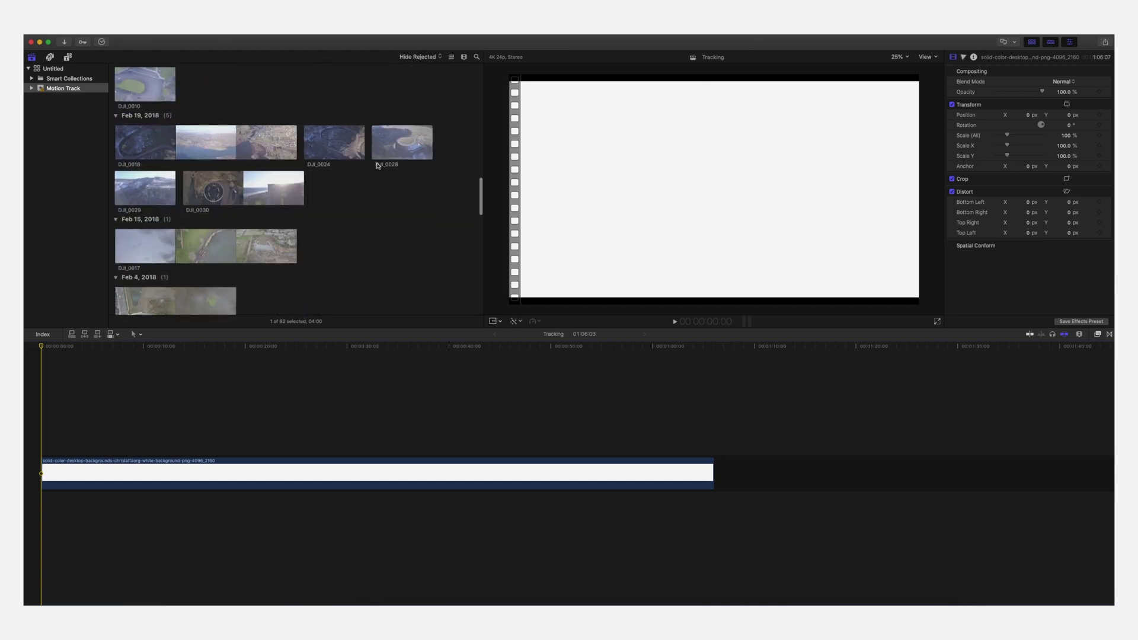
drag(151, 143, 106, 405)
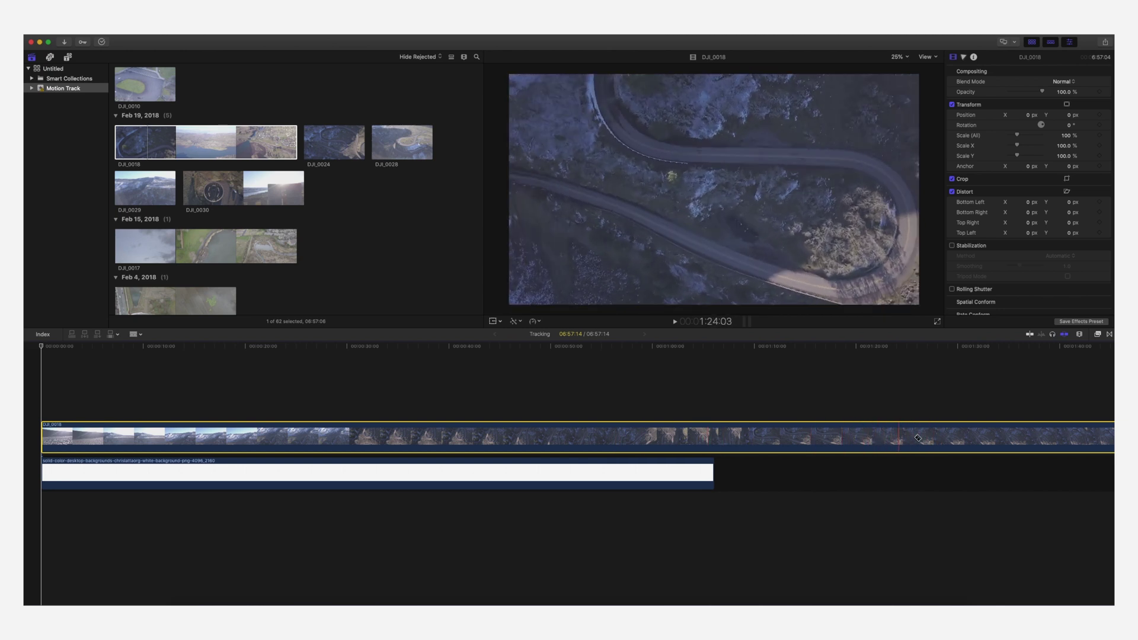
Step: Cut away DJI_0018's front portion and slide the remainder to the timeline start
click(867, 440)
key(a)
click(867, 440)
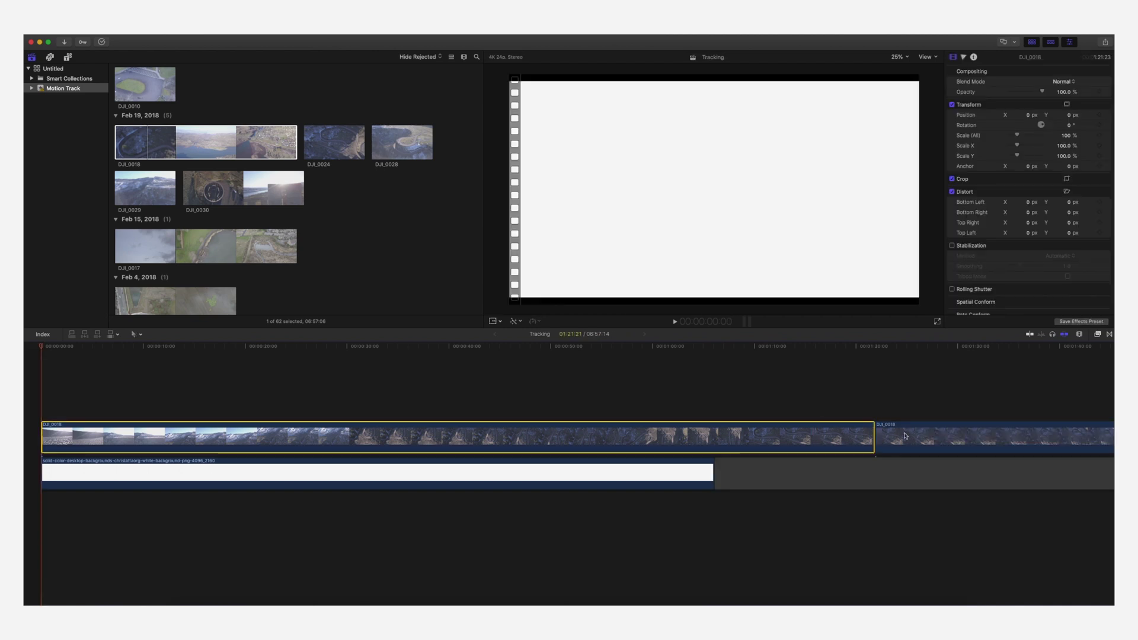
key(Delete)
drag(863, 442, 30, 443)
click(763, 472)
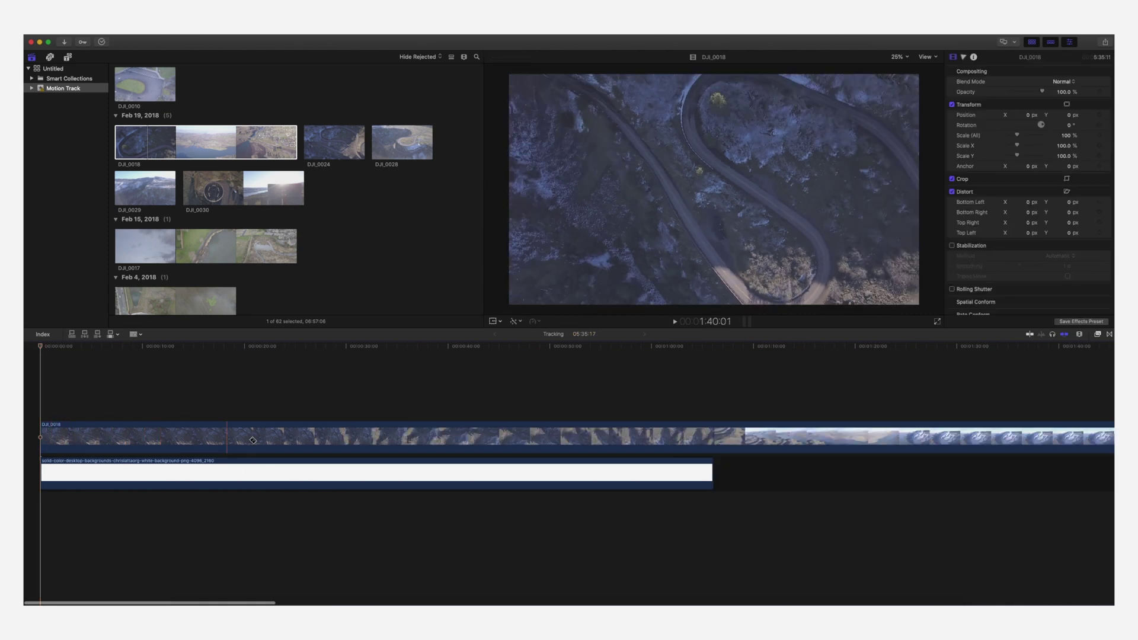
Step: Cut DJI_0018 around the 30-second mark and delete the part after it
click(360, 438)
key(a)
click(467, 440)
key(Delete)
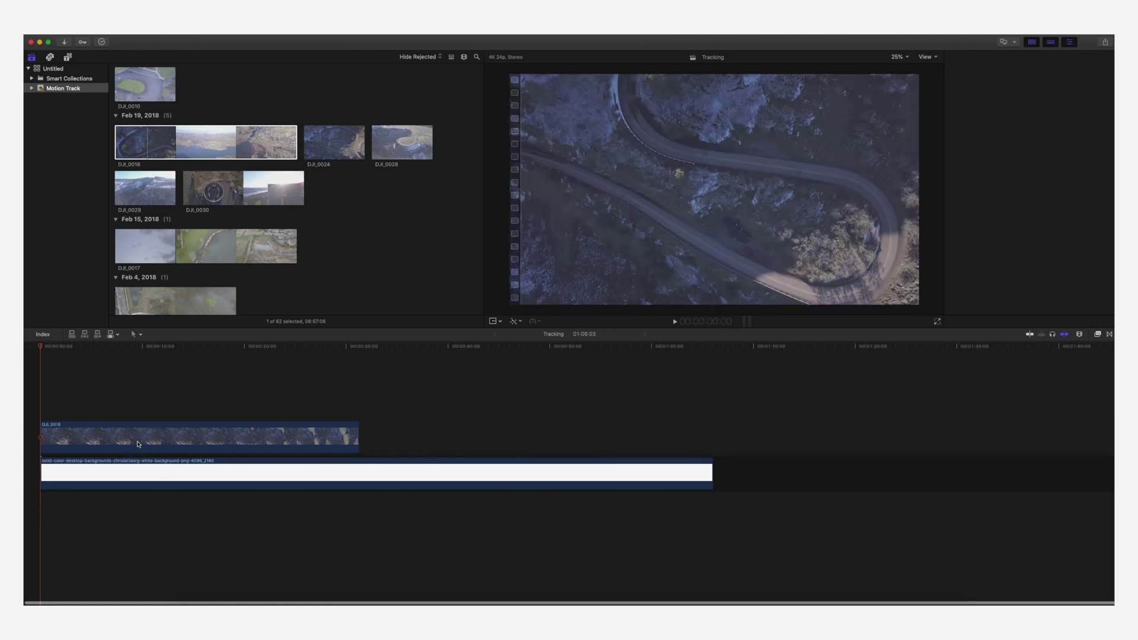
Step: Shrink DJI_0018 to 84.2% scale so white shows around it
click(138, 443)
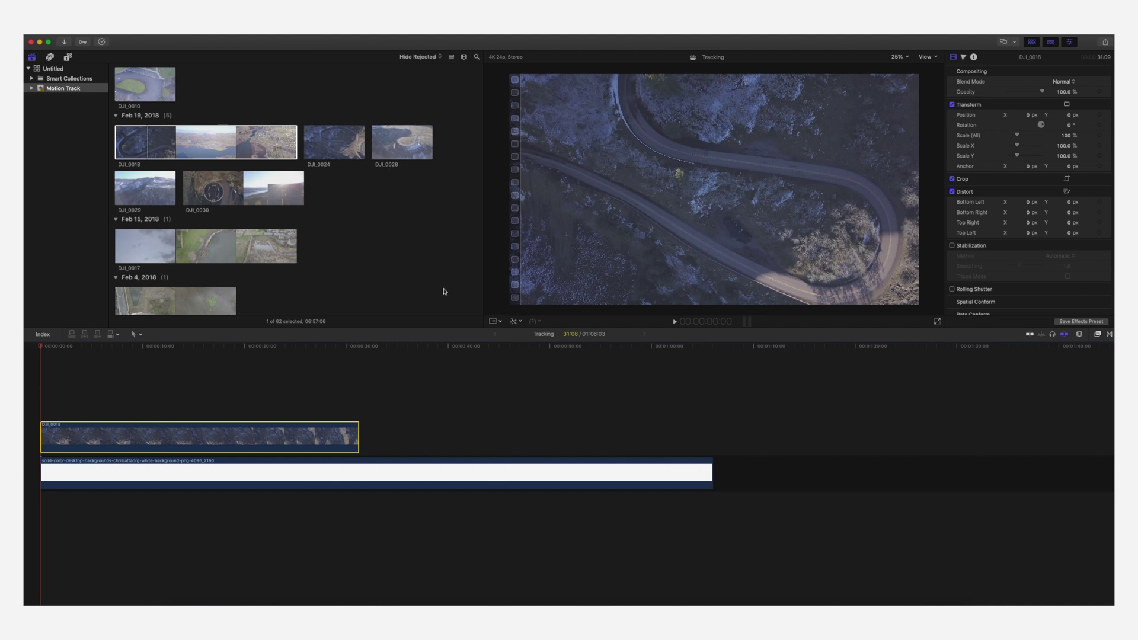
click(493, 321)
drag(510, 305, 541, 286)
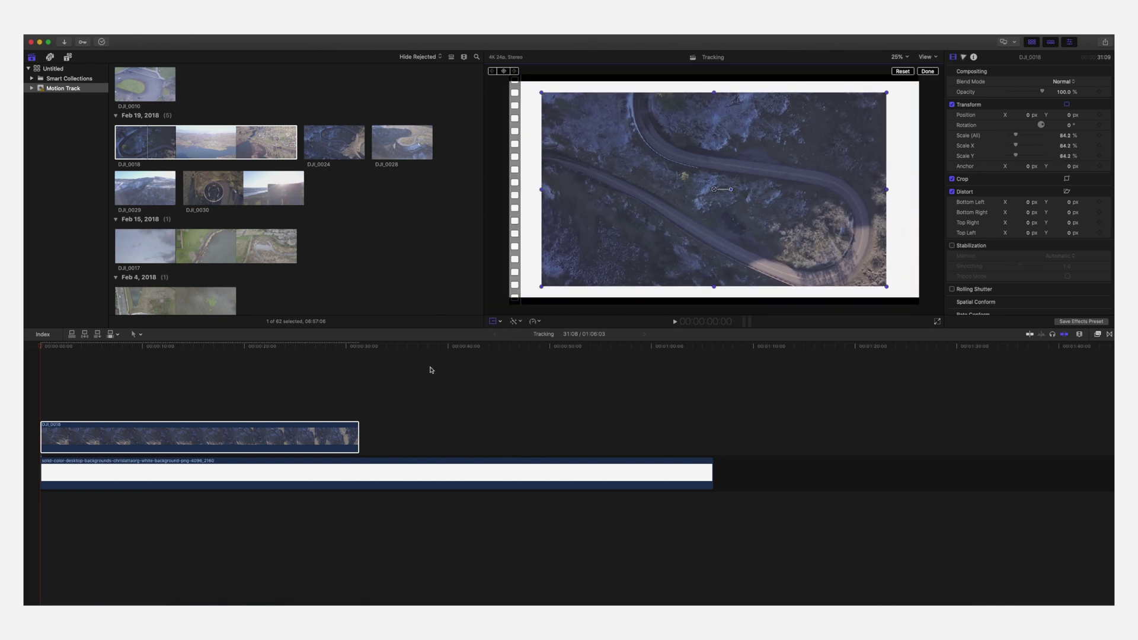
Step: Enlarge the white background clip to 114.04% so it fills the frame
click(234, 478)
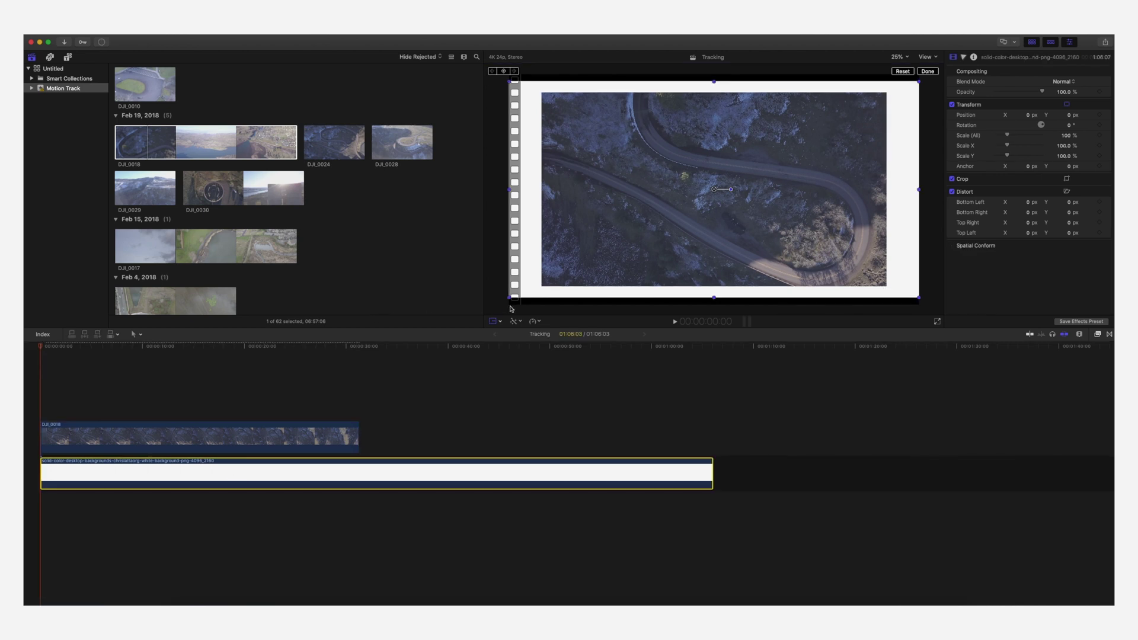
drag(507, 299, 496, 311)
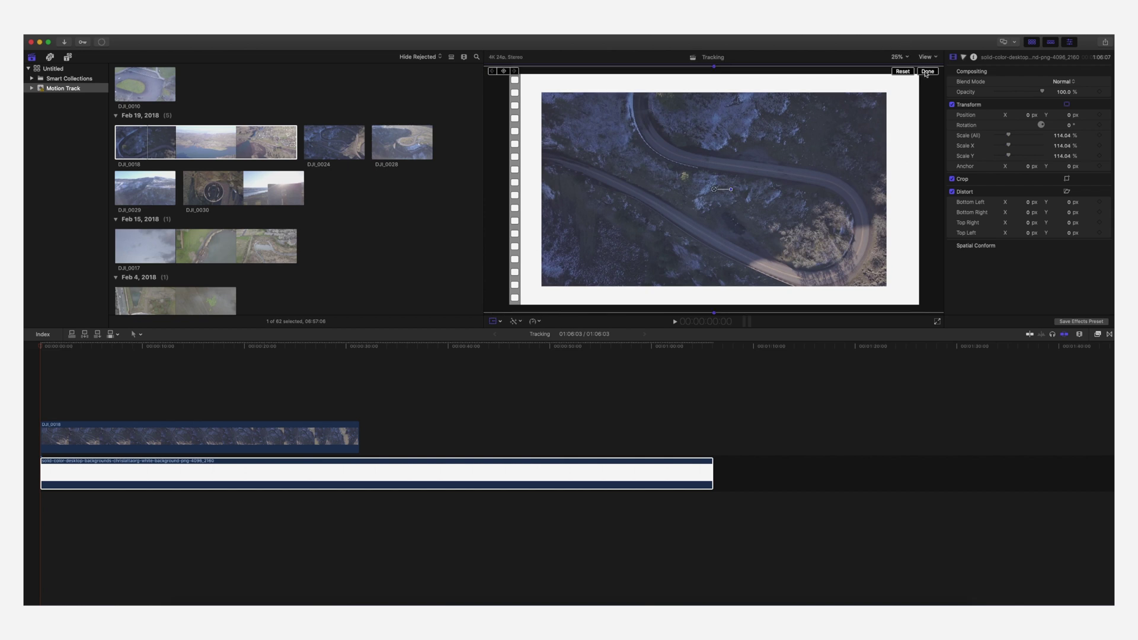
click(927, 71)
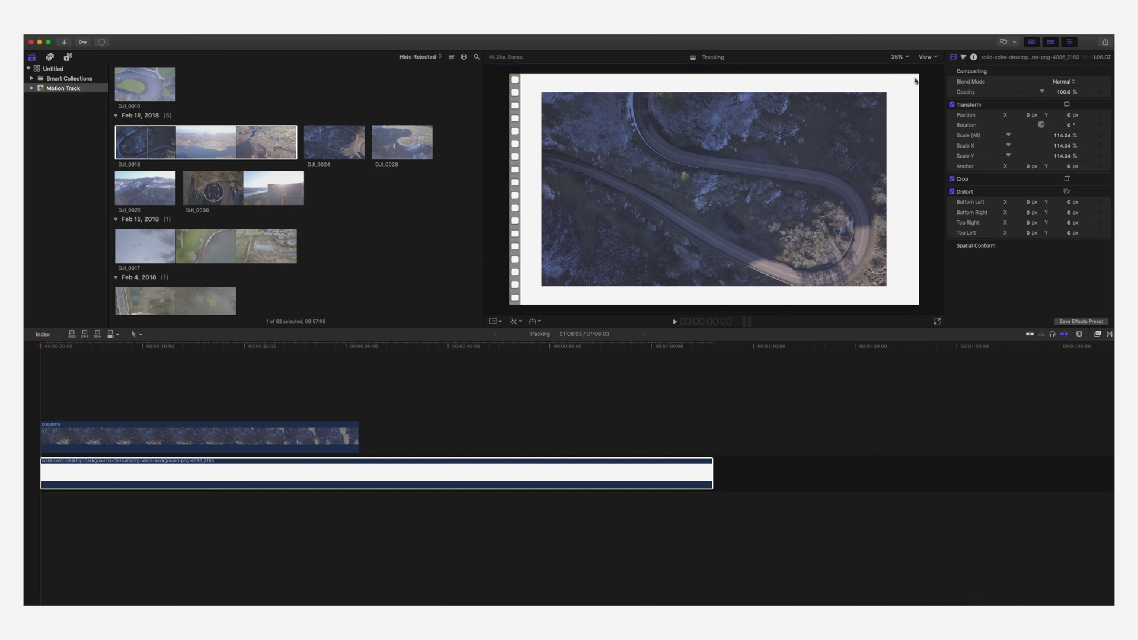
click(31, 403)
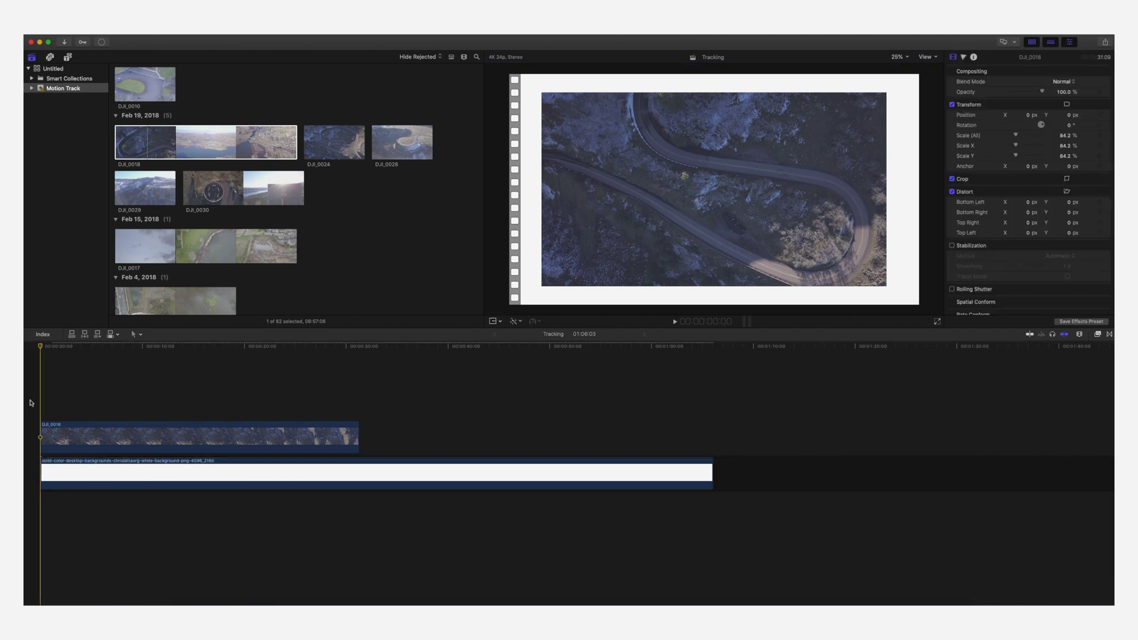
Step: Preview the framed result, then redisplay the Inspector showing DJI_0018's 84.2% transform settings
key(space)
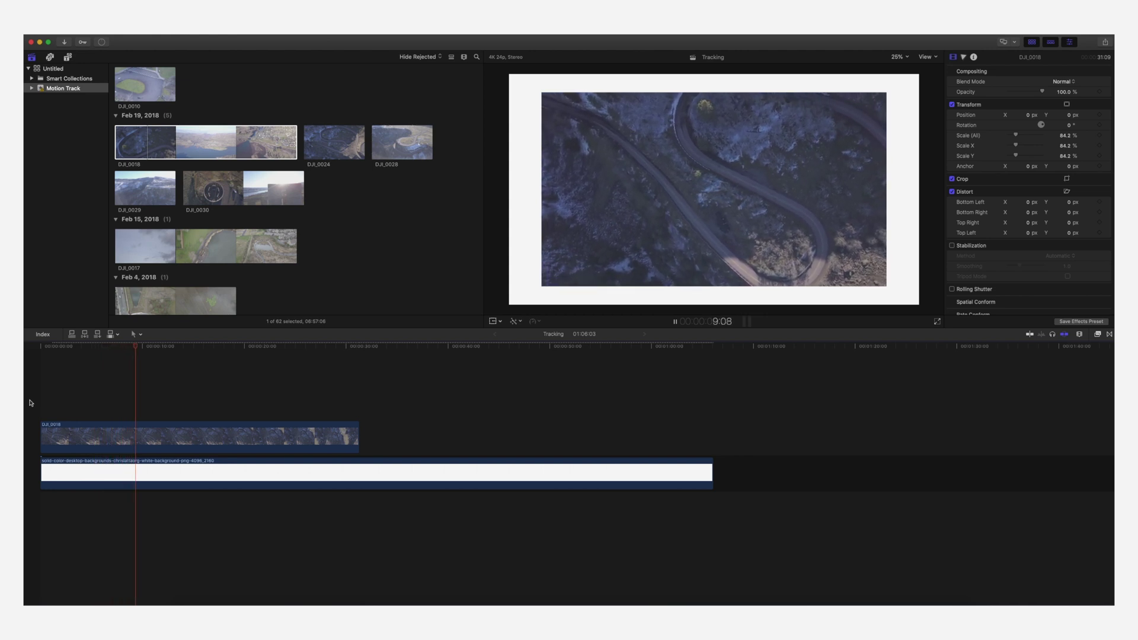
click(42, 400)
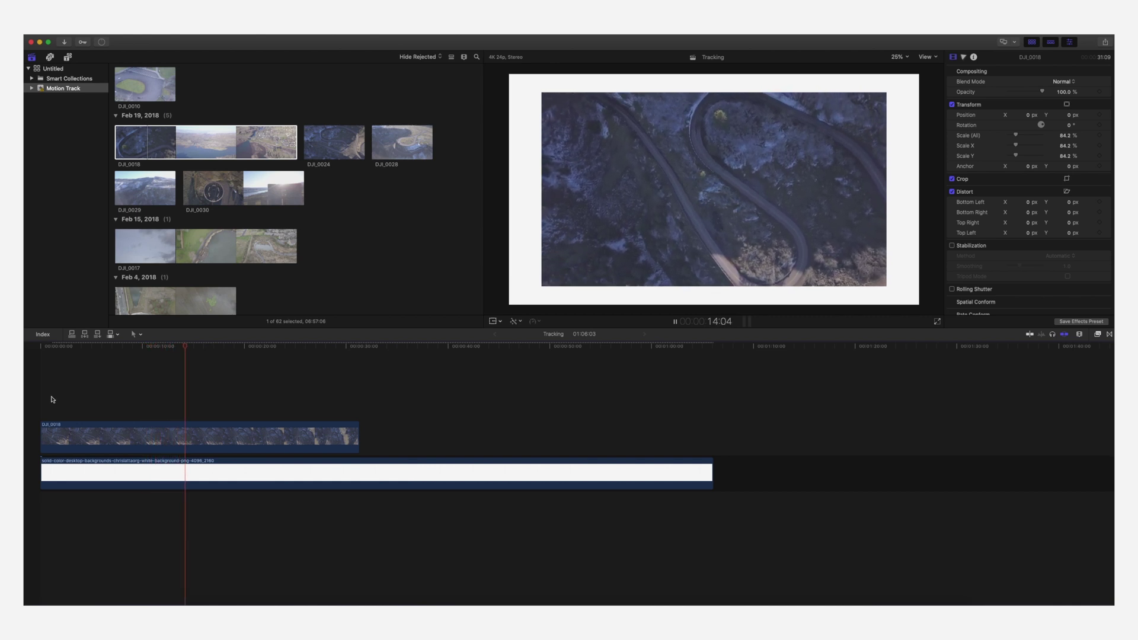
key(Home)
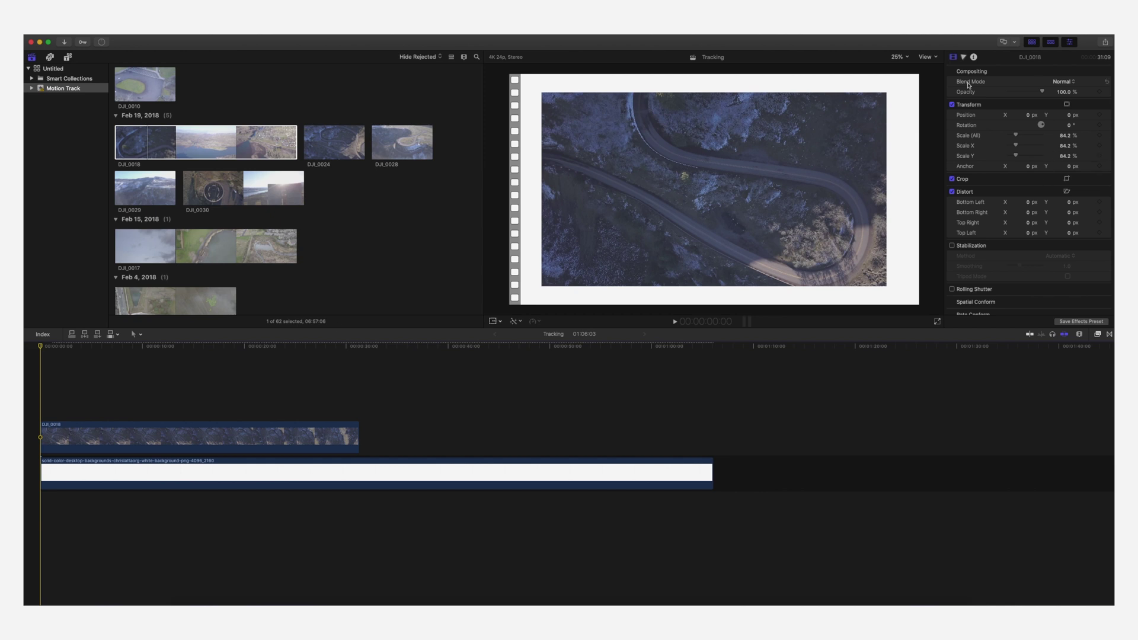
click(1070, 43)
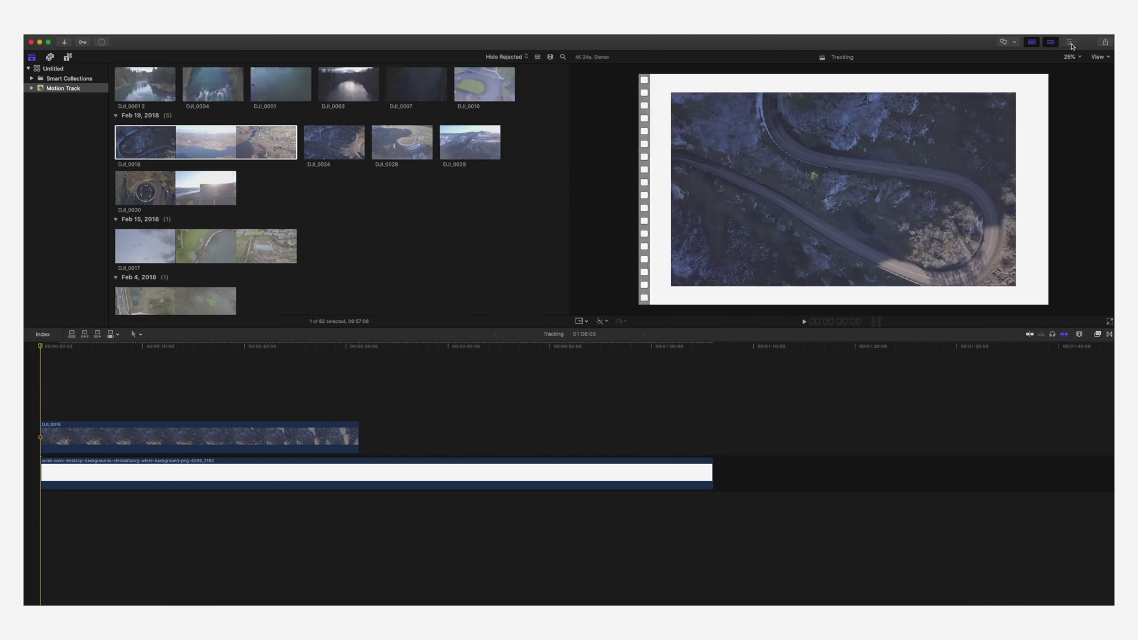
click(1070, 42)
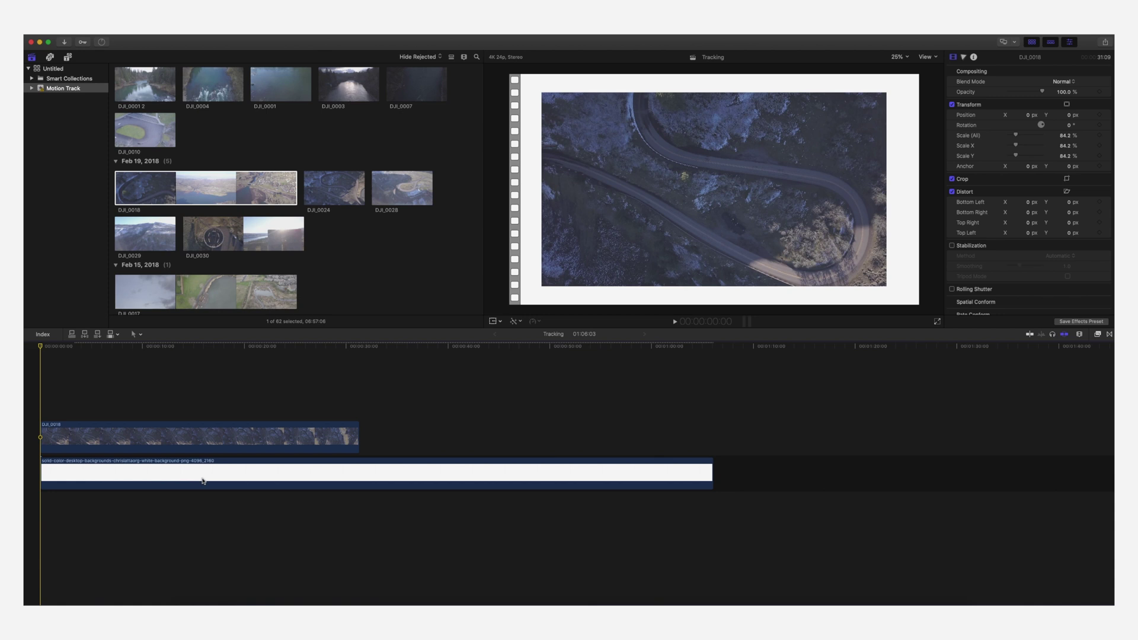
Step: Keyframe DJI_0018's scale at 84.2% at its start and 18% near its end, then play
click(202, 439)
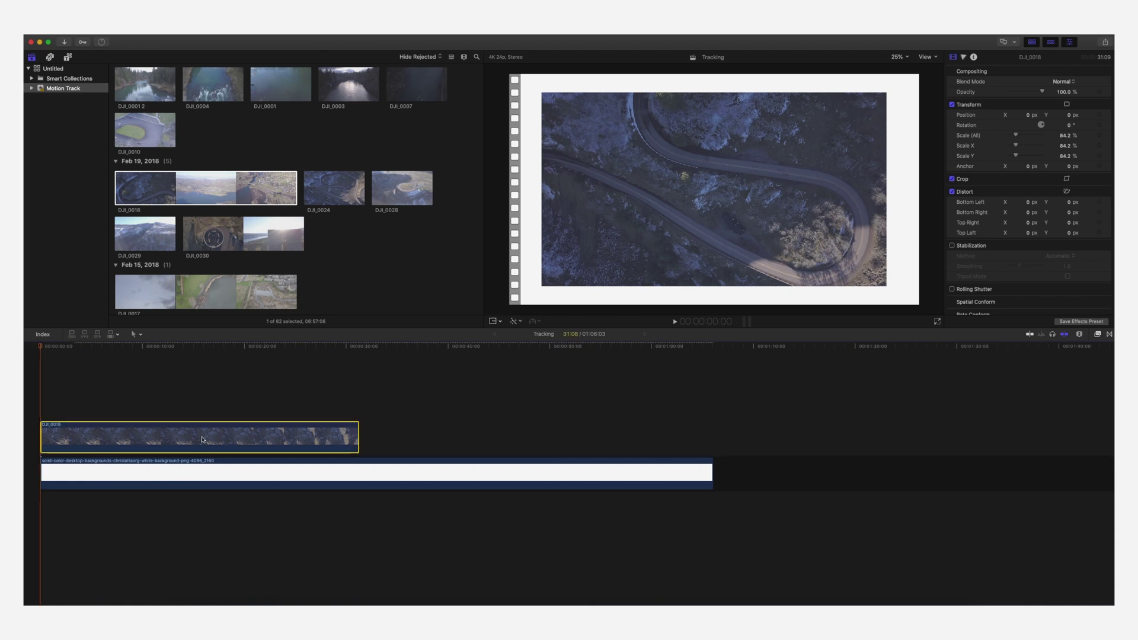
click(1100, 136)
drag(40, 348, 357, 361)
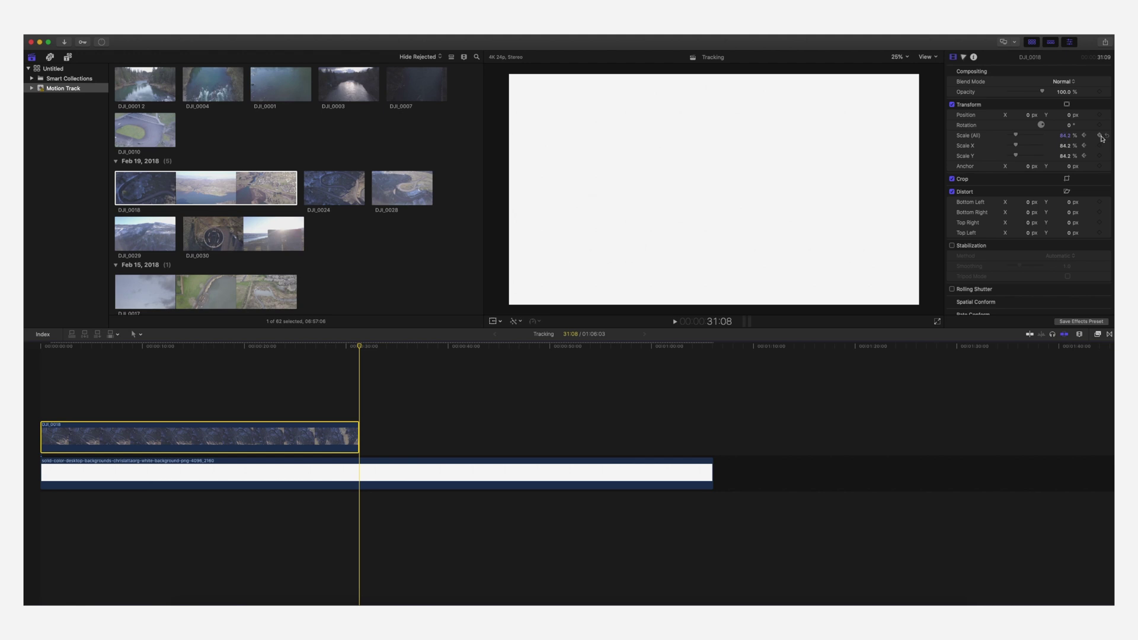
drag(1017, 138, 1015, 139)
click(1068, 136)
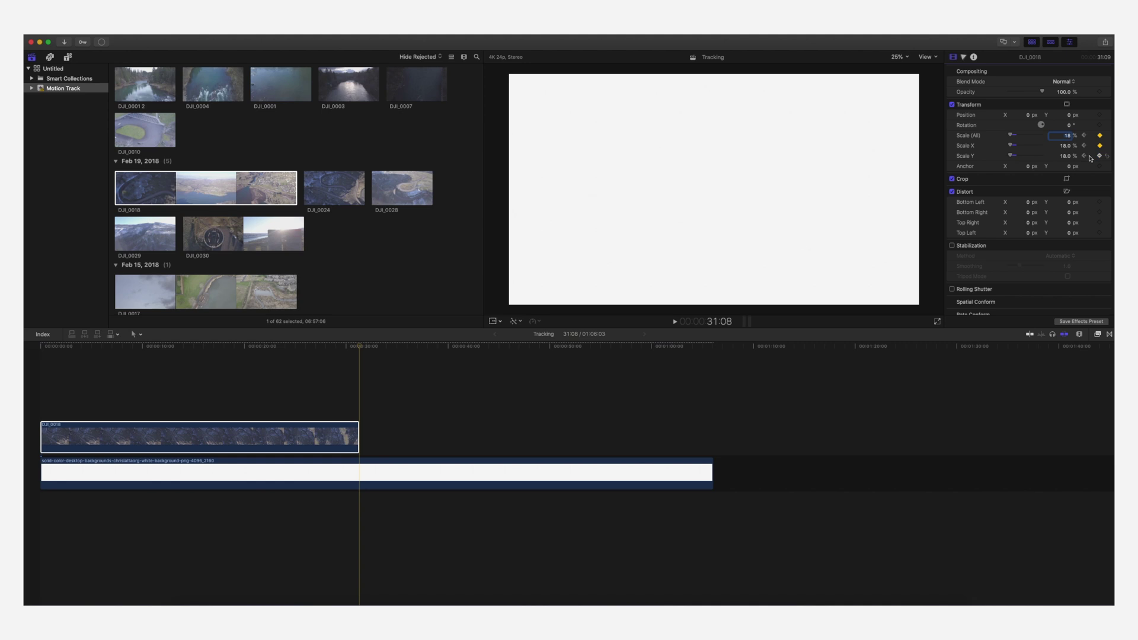
click(42, 395)
key(space)
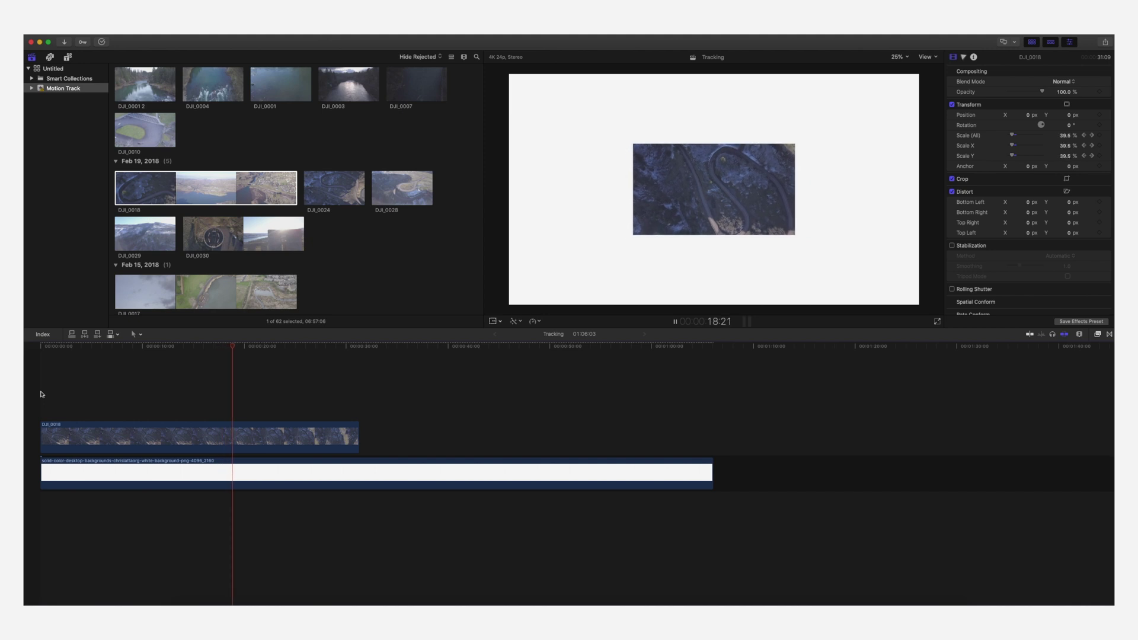
Step: Apply a Ken Burns move to DJI_0018 with start and end framing swapped, and play it
key(Home)
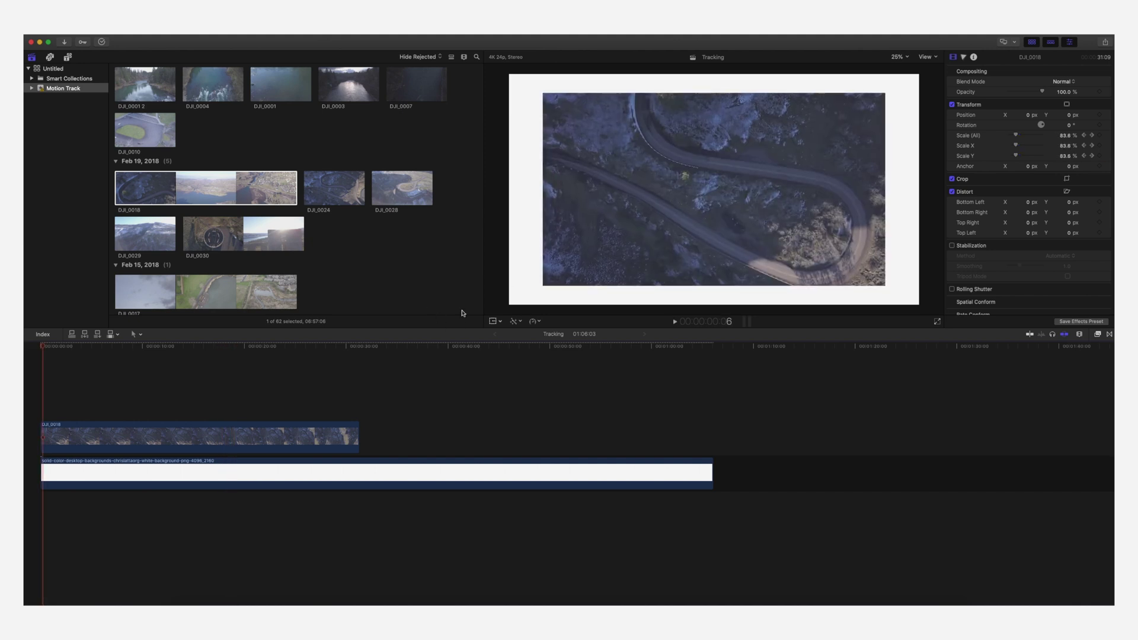
click(39, 347)
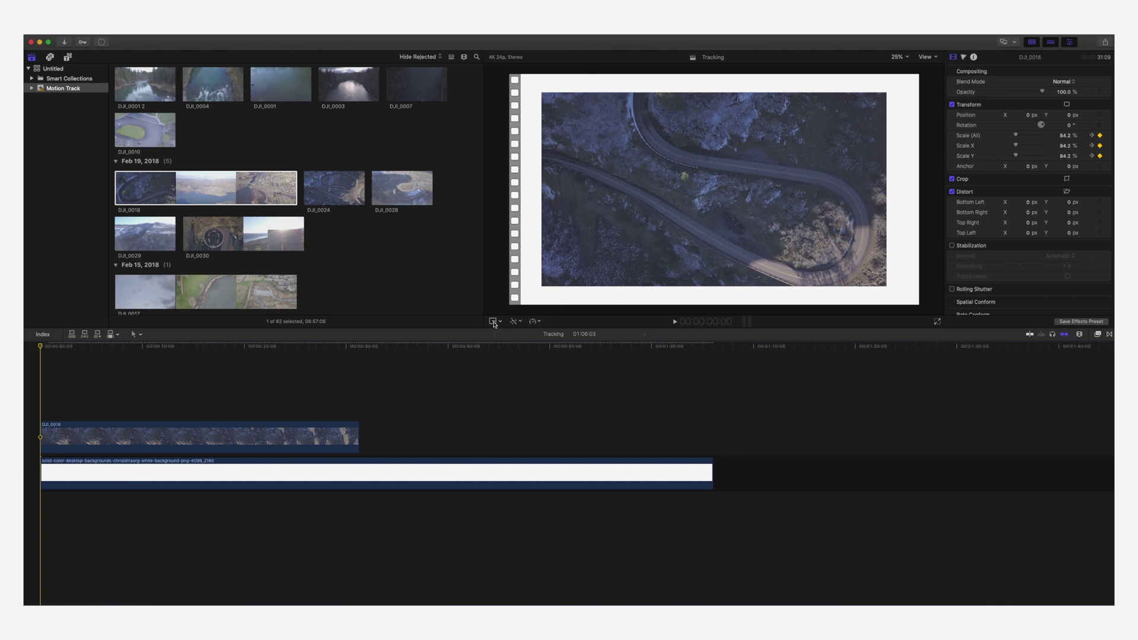
click(494, 323)
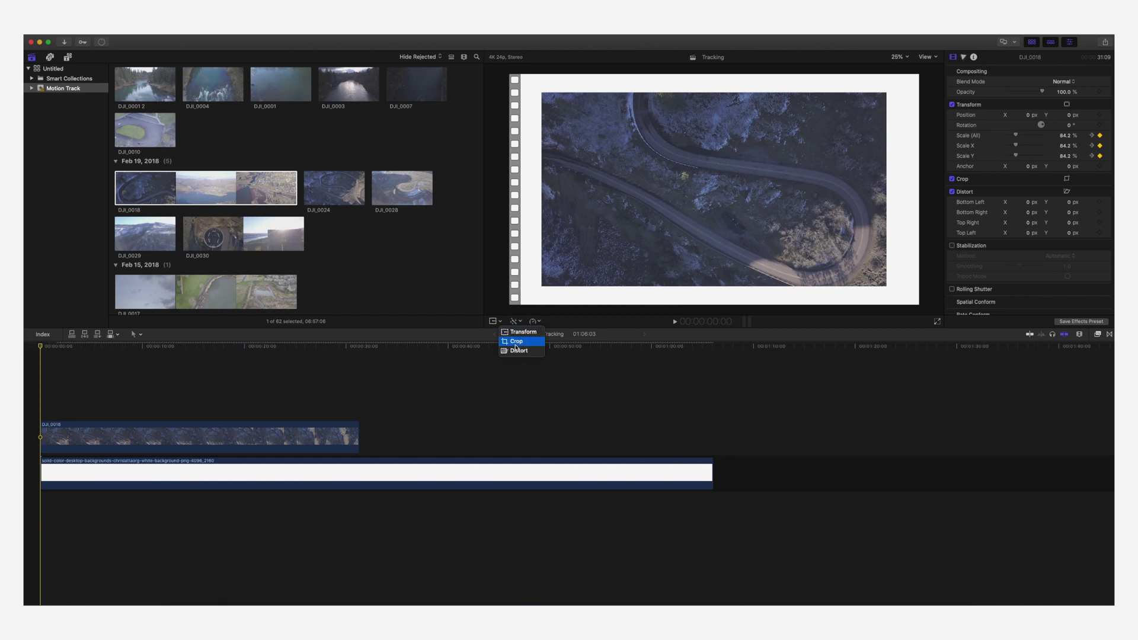
click(516, 342)
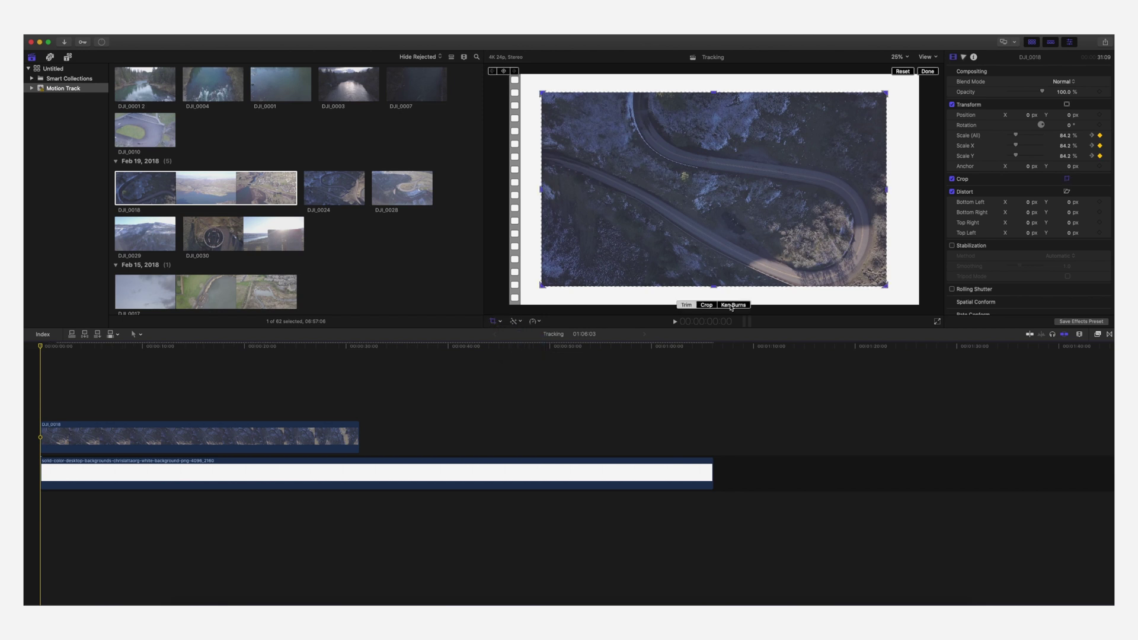
click(733, 305)
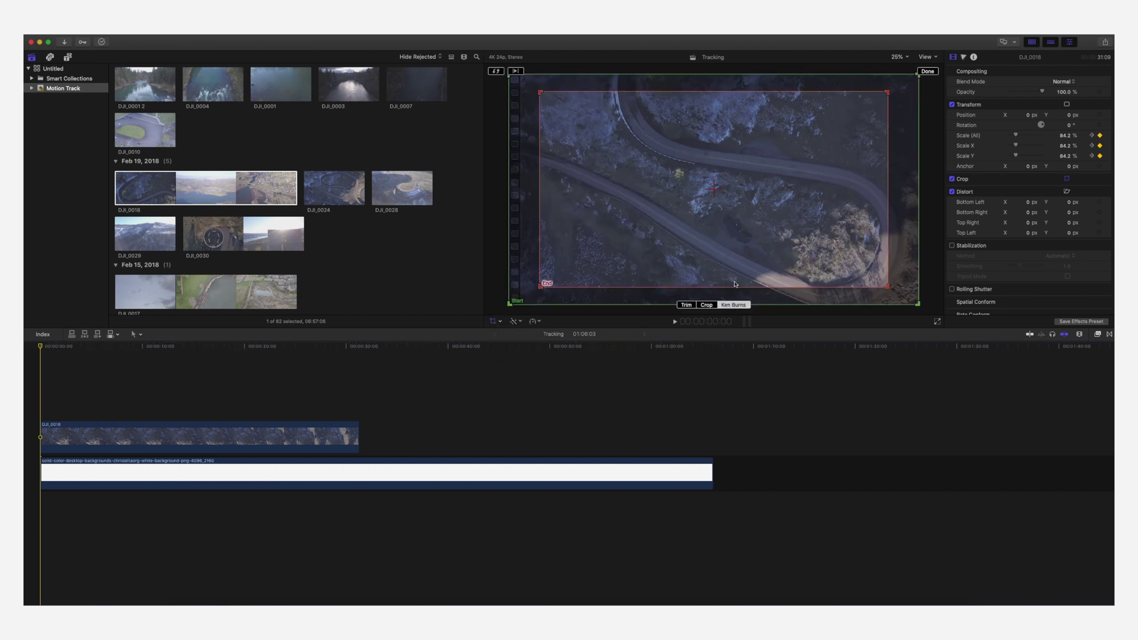
click(498, 72)
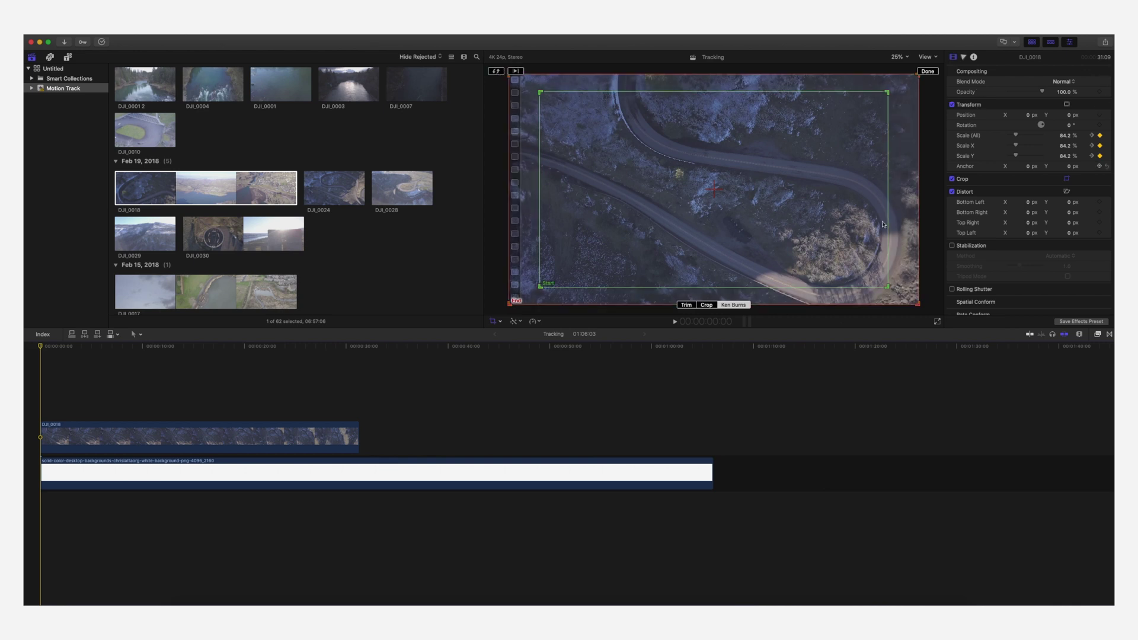
click(928, 71)
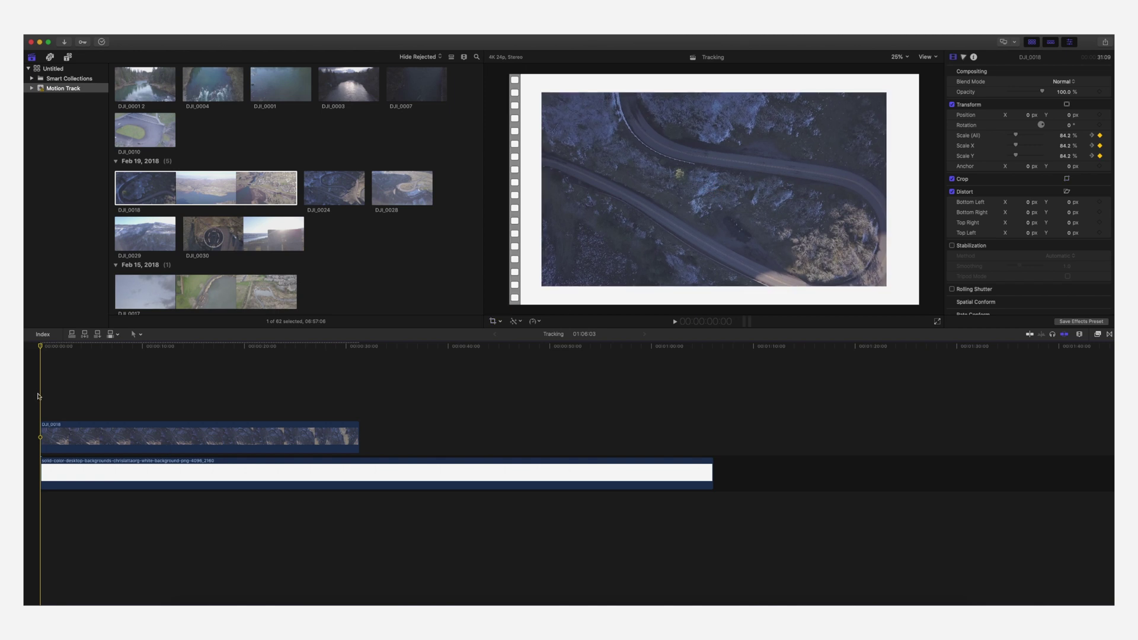
key(space)
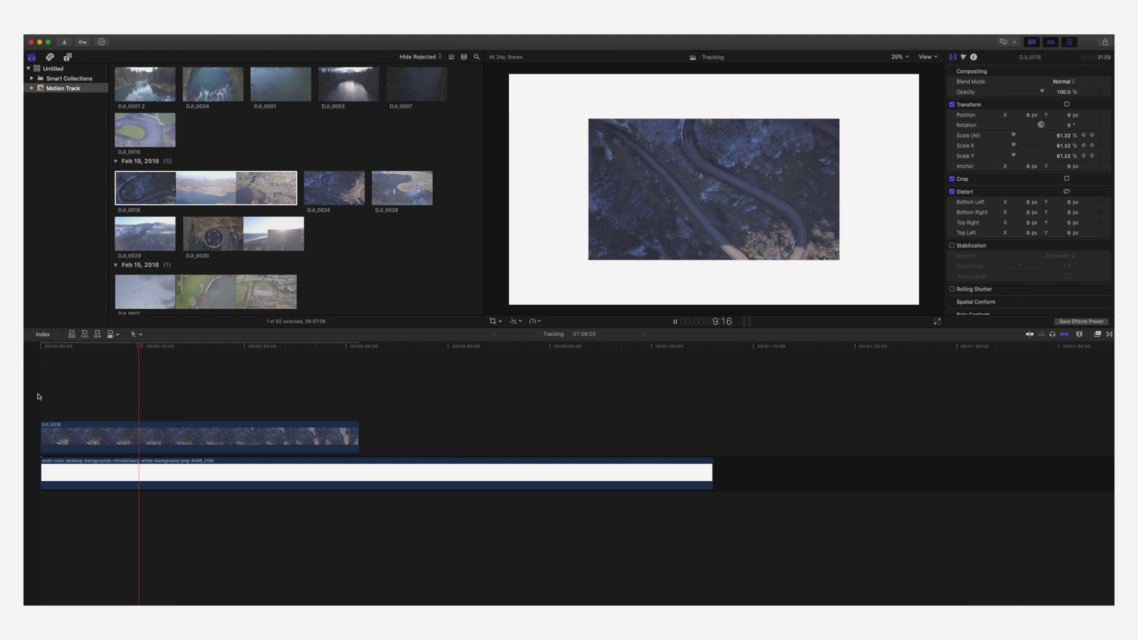
Step: Reopen the Ken Burns framing, exit it again, and replay the clip to check the zoom
key(space)
key(Home)
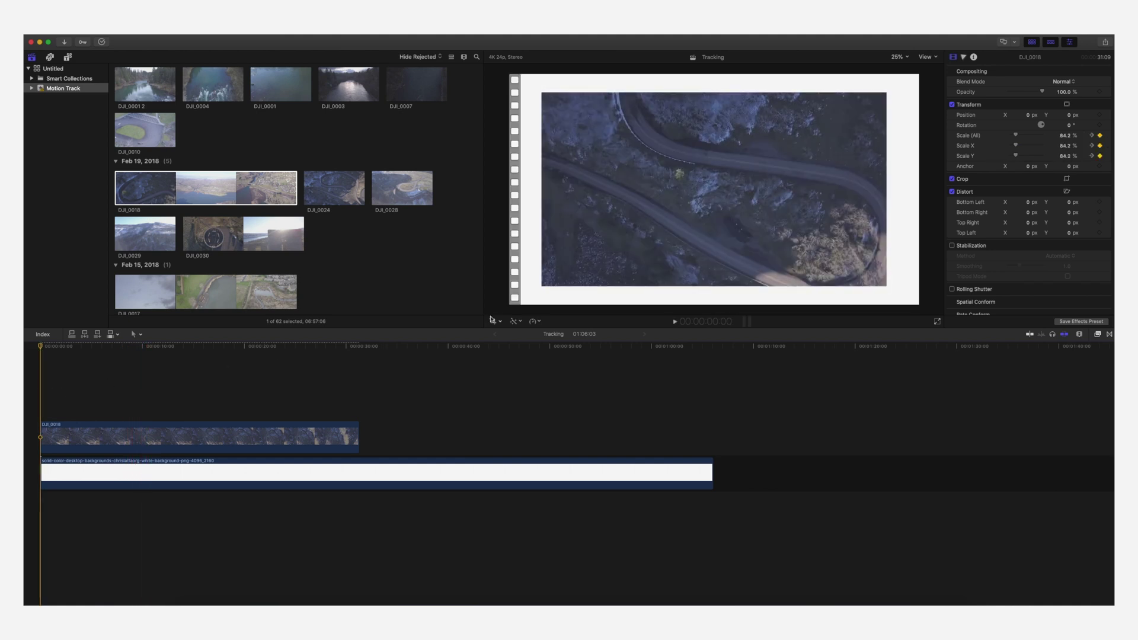
click(501, 322)
click(519, 341)
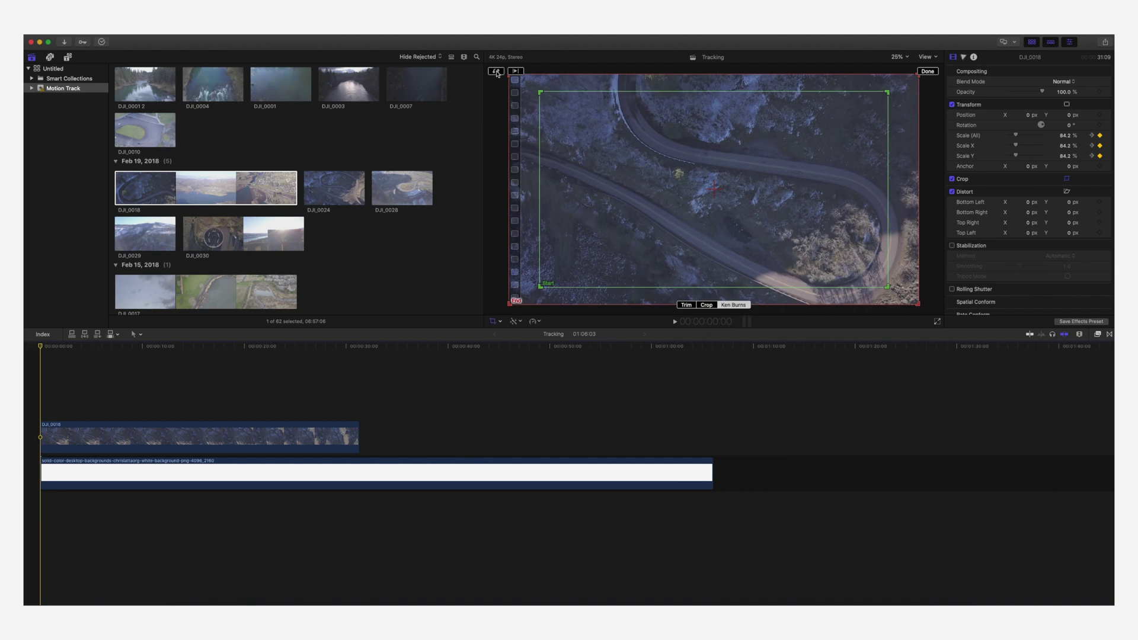
click(497, 72)
click(928, 71)
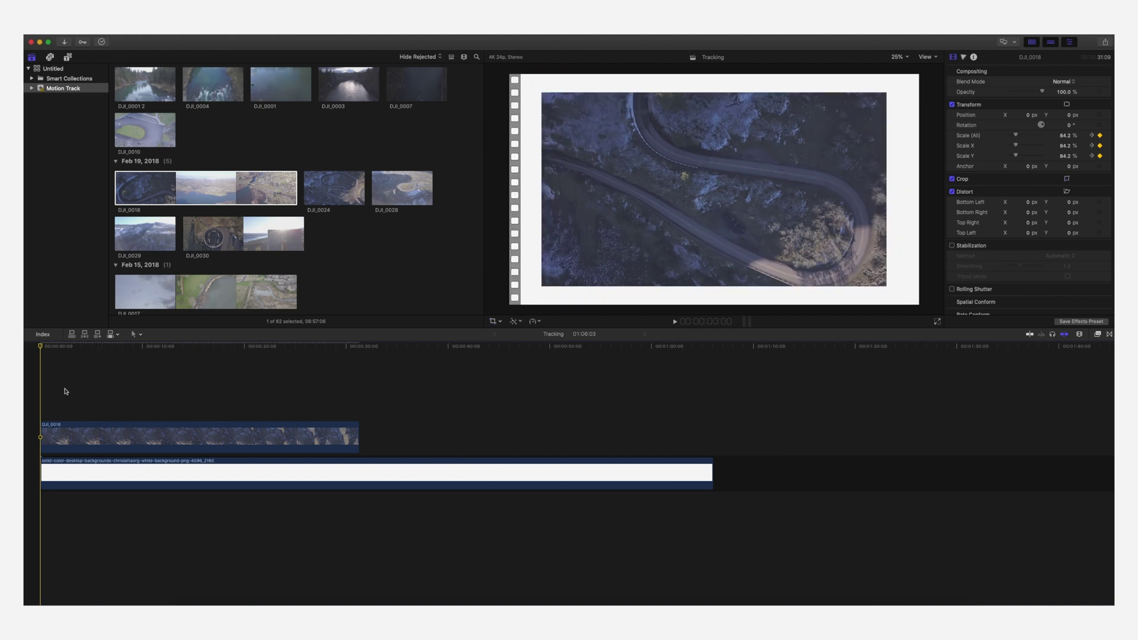
key(space)
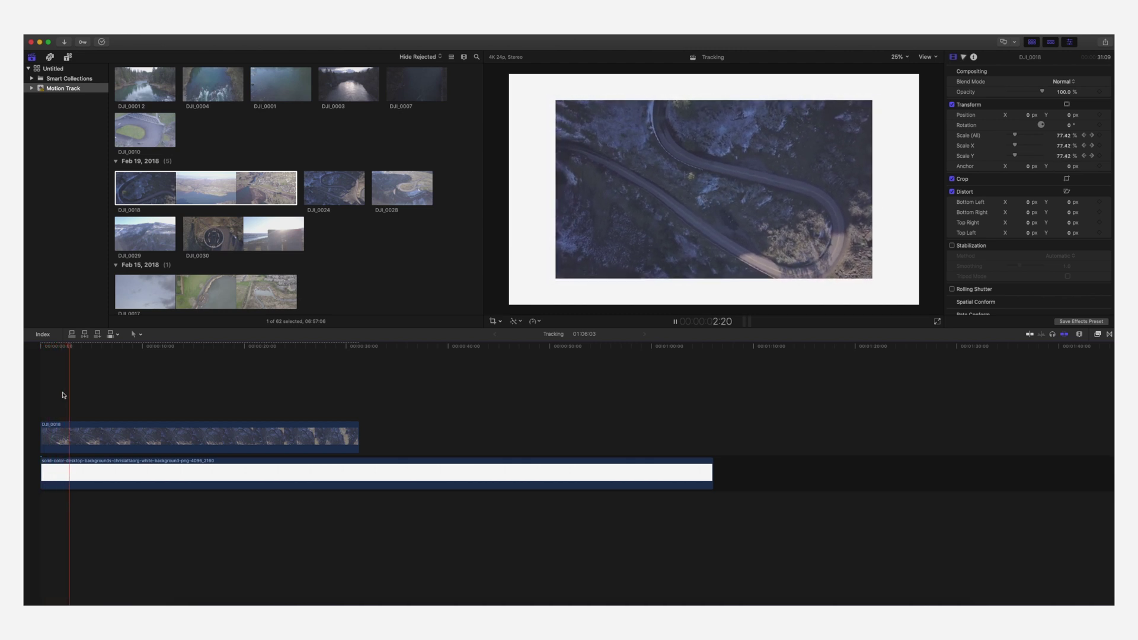
Step: Trim DJI_0018's end so the clip lasts 14:03, then play it from the start
key(space)
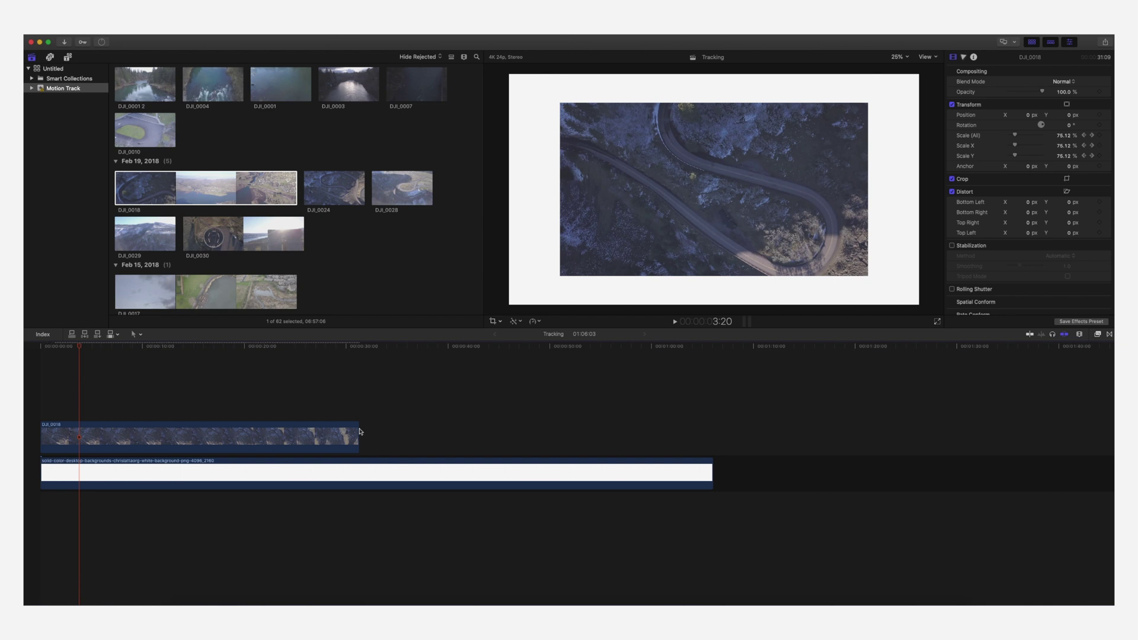
drag(359, 432, 183, 432)
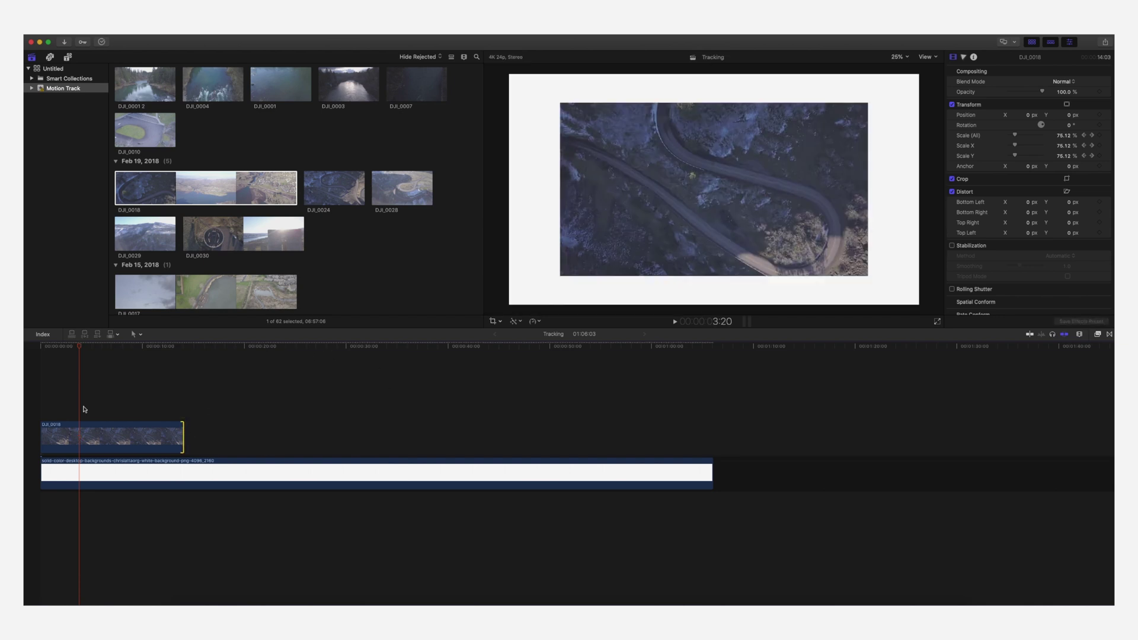
click(43, 397)
key(space)
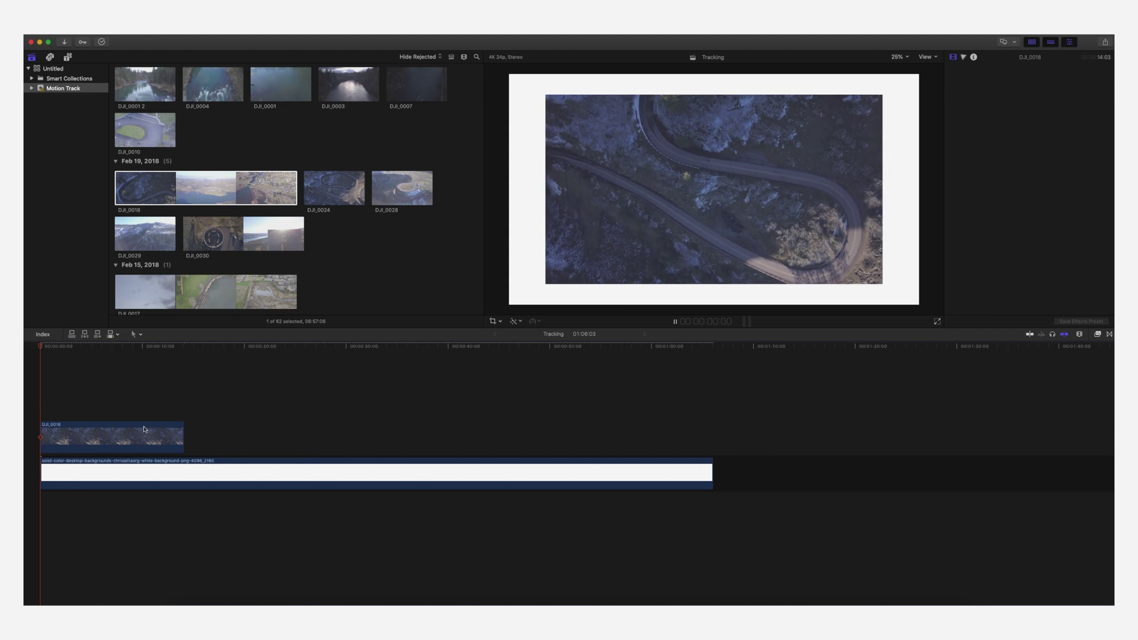
Step: Set DJI_0018's scale to 4% on its last frame and preview the shrink
drag(145, 356, 186, 360)
drag(194, 420, 193, 419)
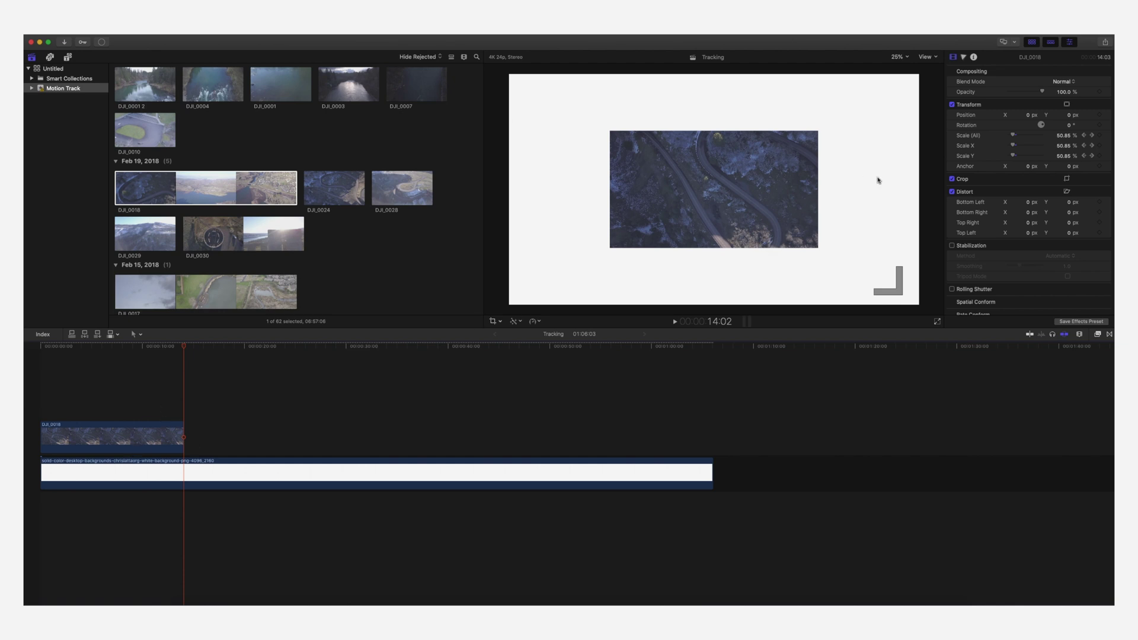
drag(1018, 140, 1011, 140)
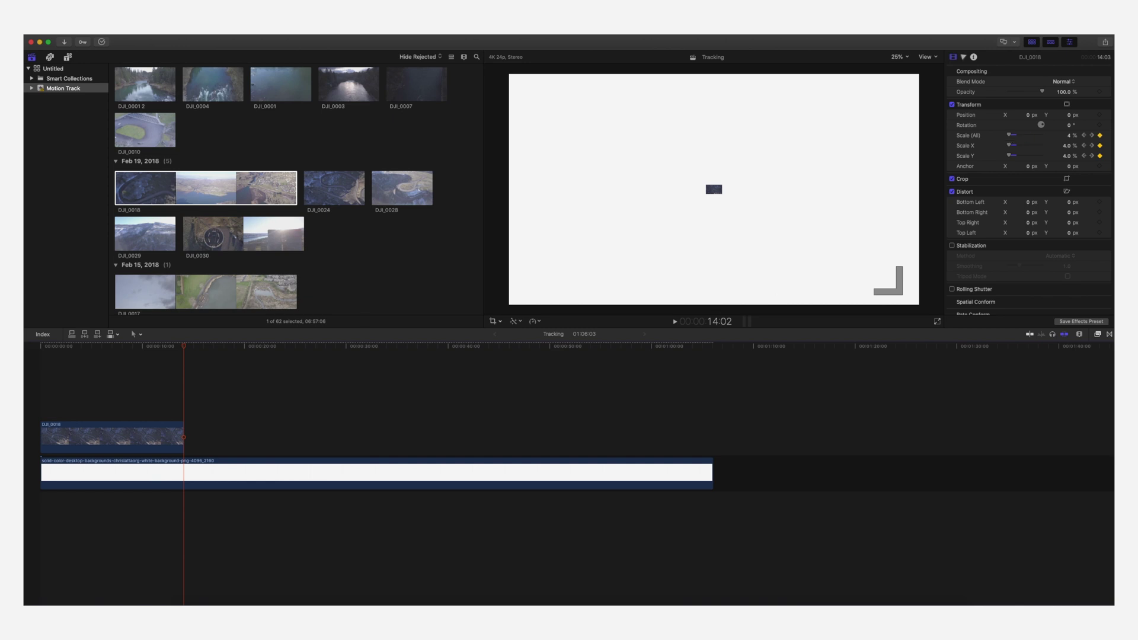
click(39, 369)
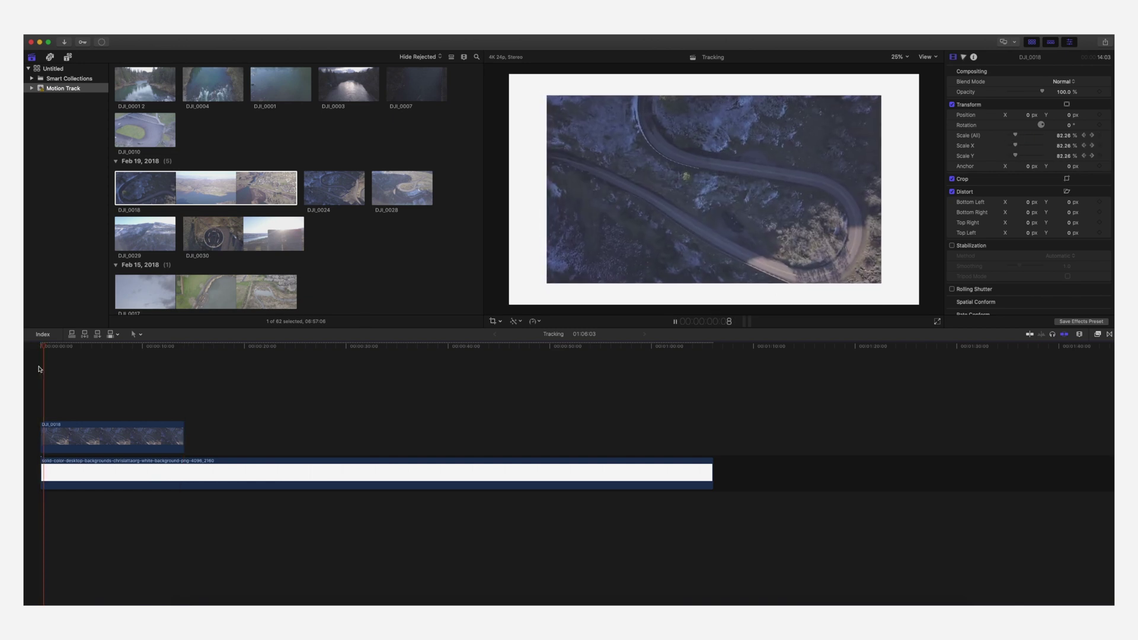
key(space)
Step: Lower the last-frame scale to 0% and replay the animation from the start
drag(61, 348, 183, 350)
key(Left)
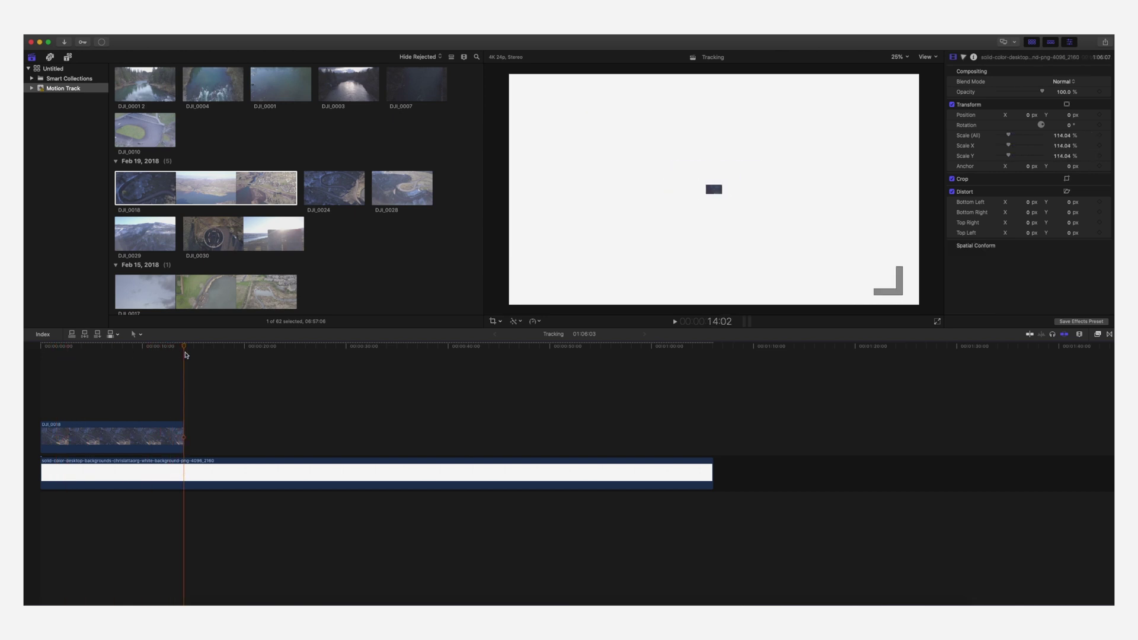
drag(1010, 136, 1006, 137)
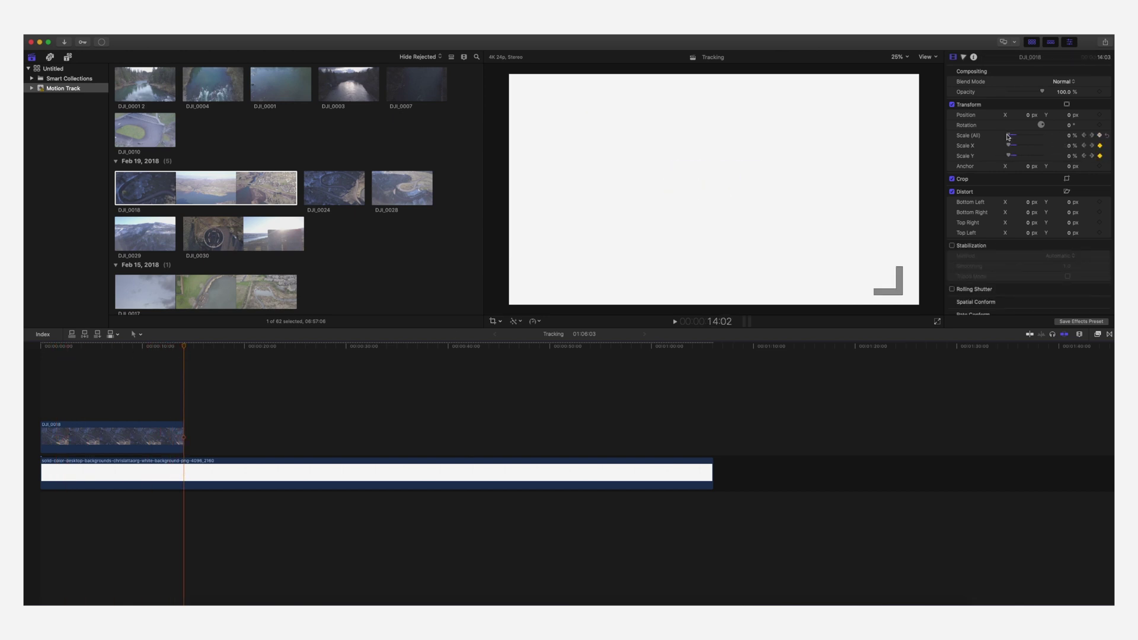
key(Home)
key(space)
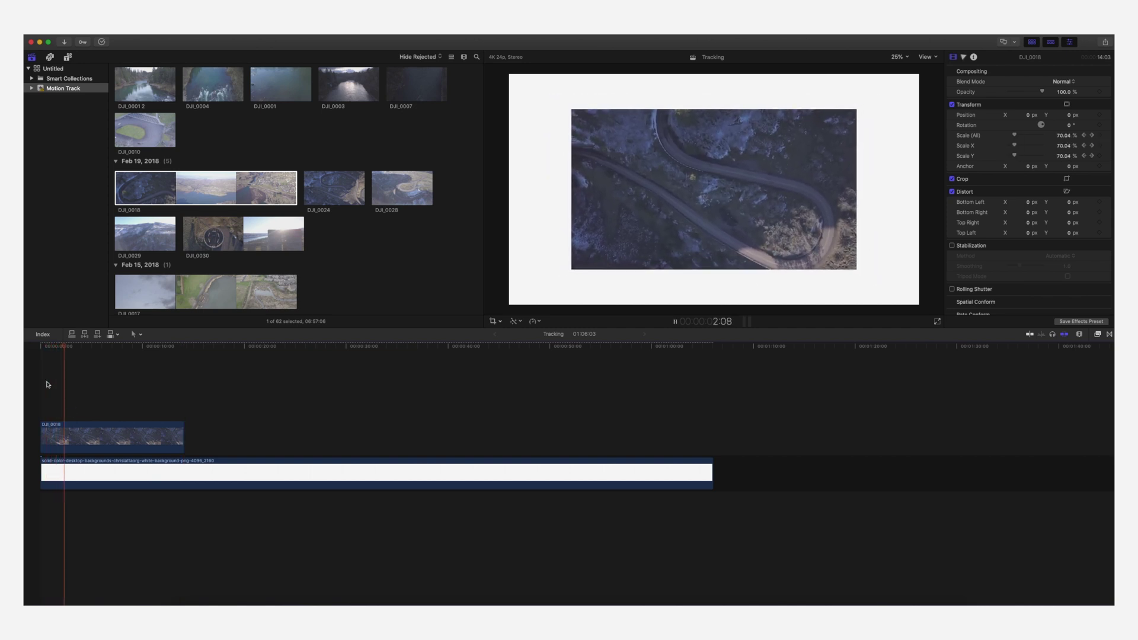
key(space)
drag(76, 347, 34, 351)
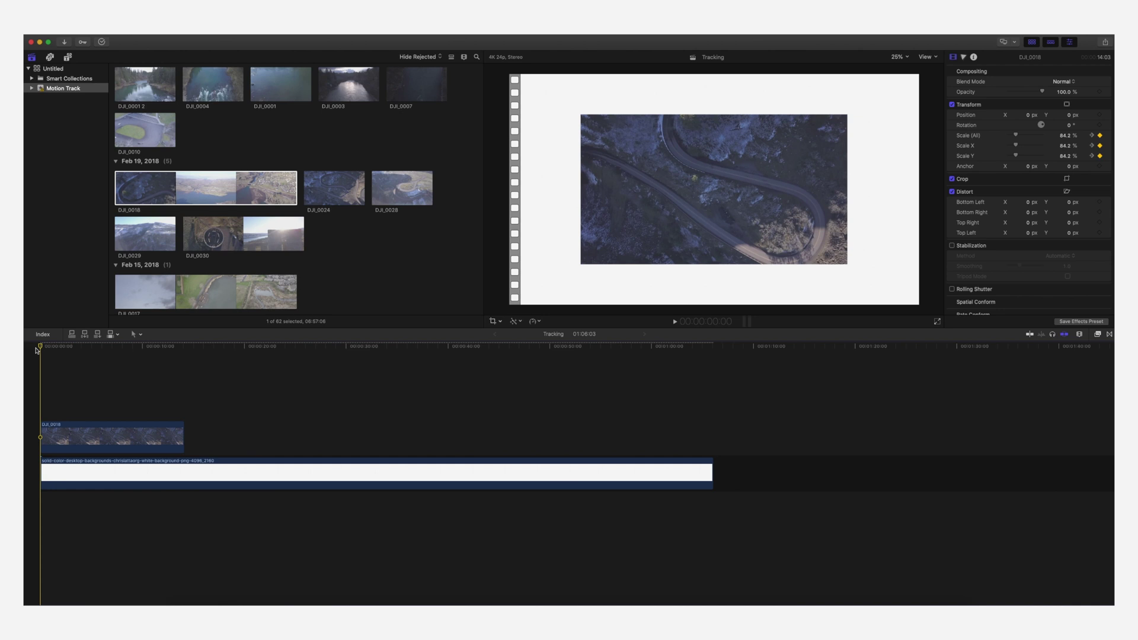
Step: Drag the forest clip DJI_0005 from the Browser into the timeline
scroll(34, 351, right, 1)
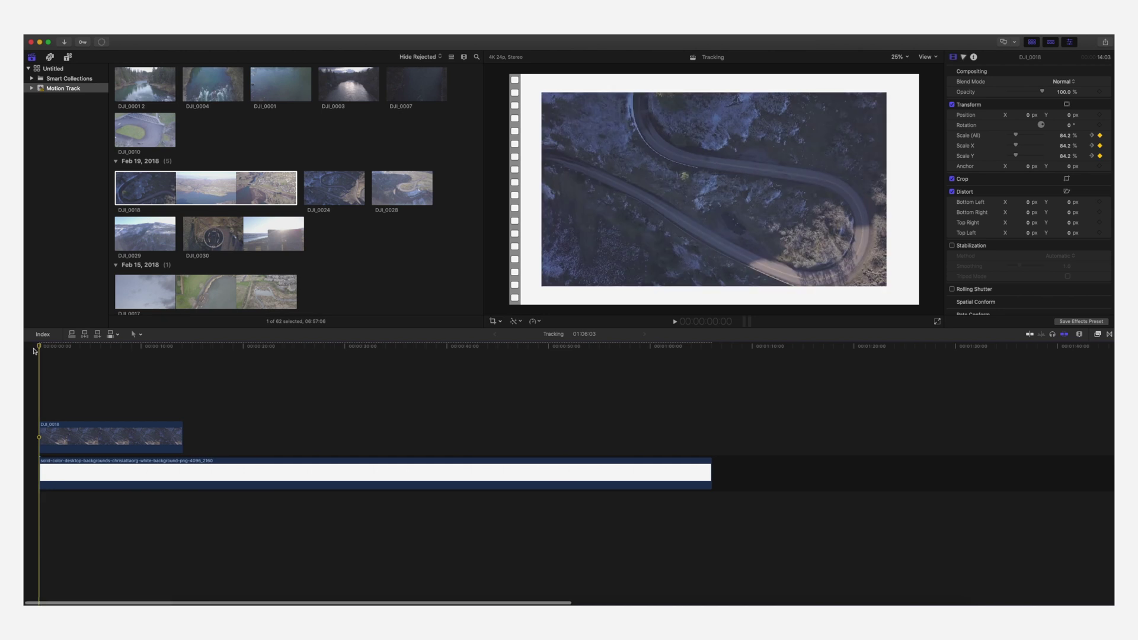
scroll(209, 241, down, 2)
scroll(209, 242, down, 6)
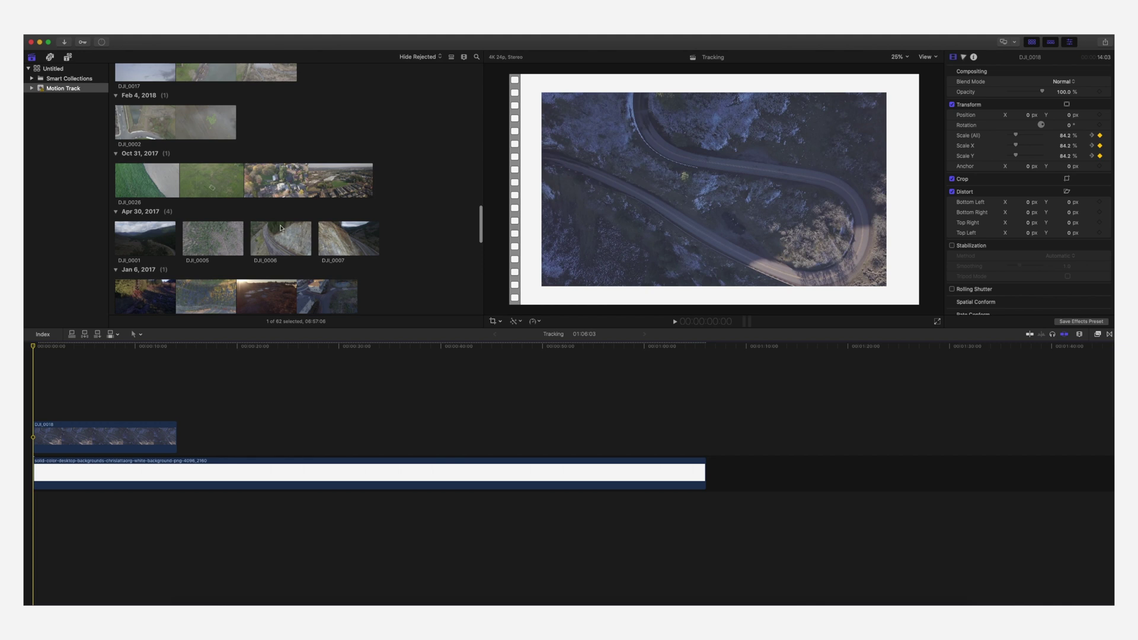
drag(211, 243, 283, 394)
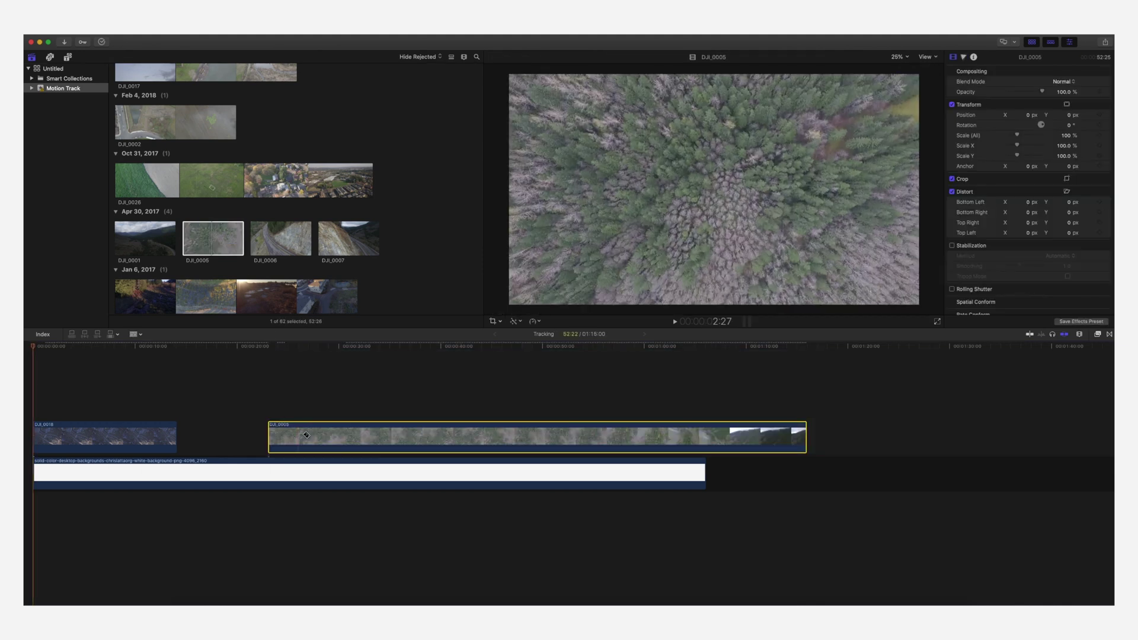
Step: Blade off and delete DJI_0005's opening, move it above DJI_0018 at the start, and play
key(b)
click(319, 439)
key(a)
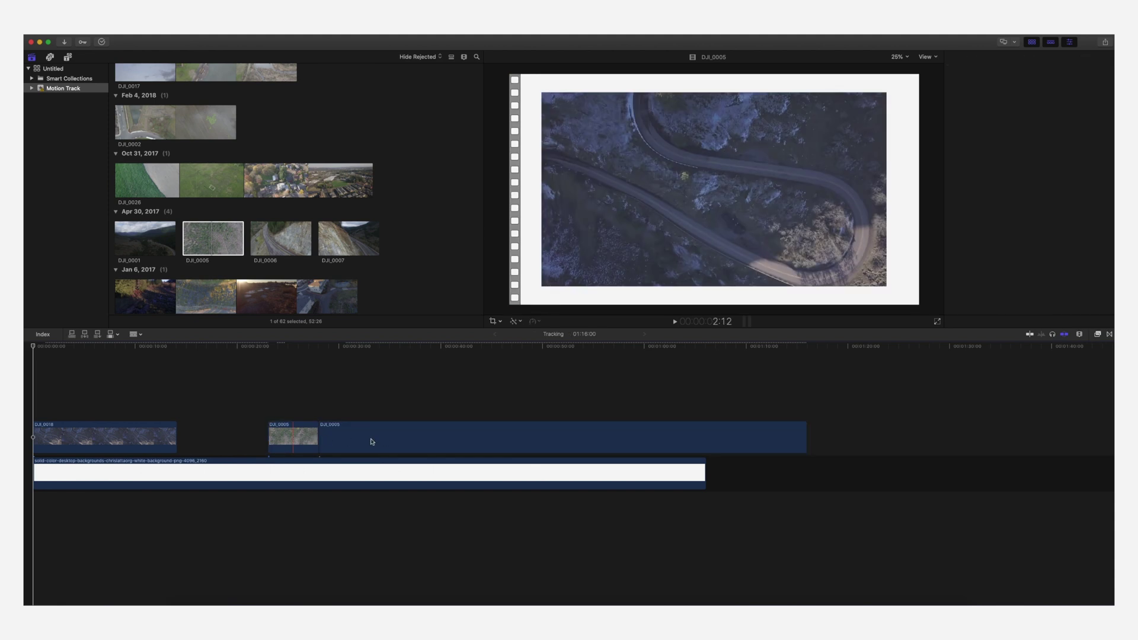
key(Delete)
drag(371, 438, 33, 393)
click(33, 393)
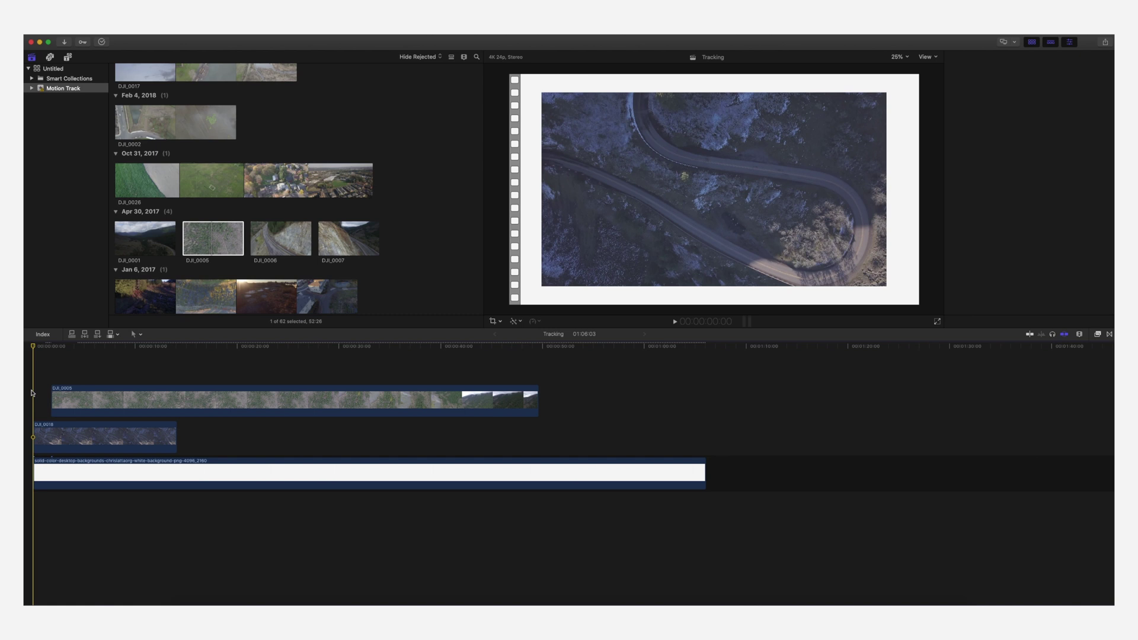
key(space)
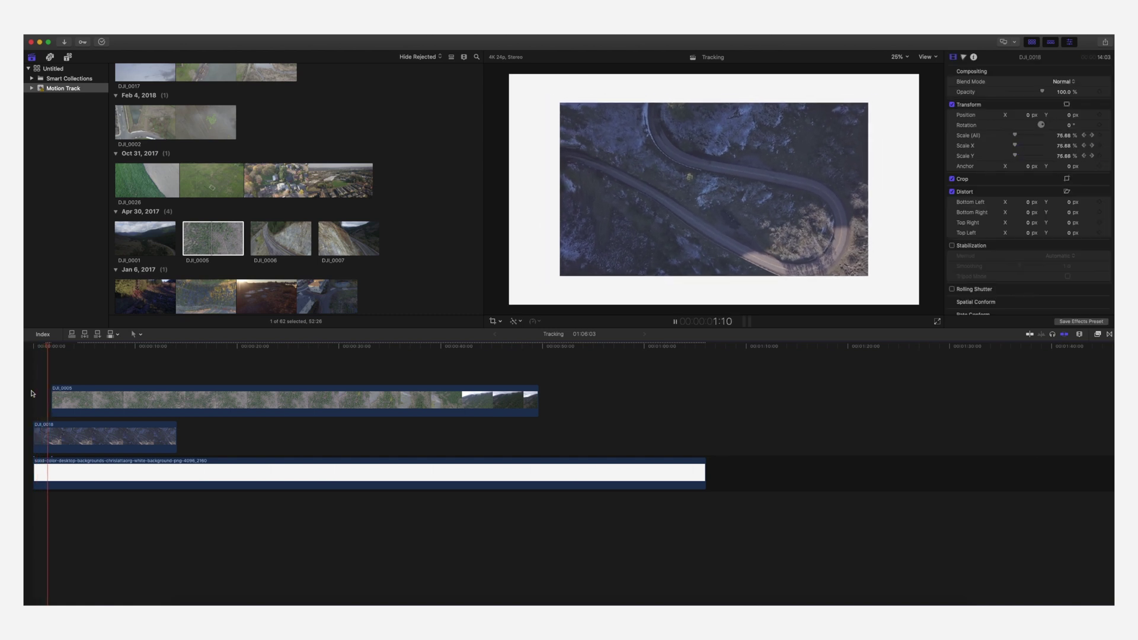
Step: Stop playback, select DJI_0005 at its start, and try the viewer's crop mode
key(space)
click(51, 374)
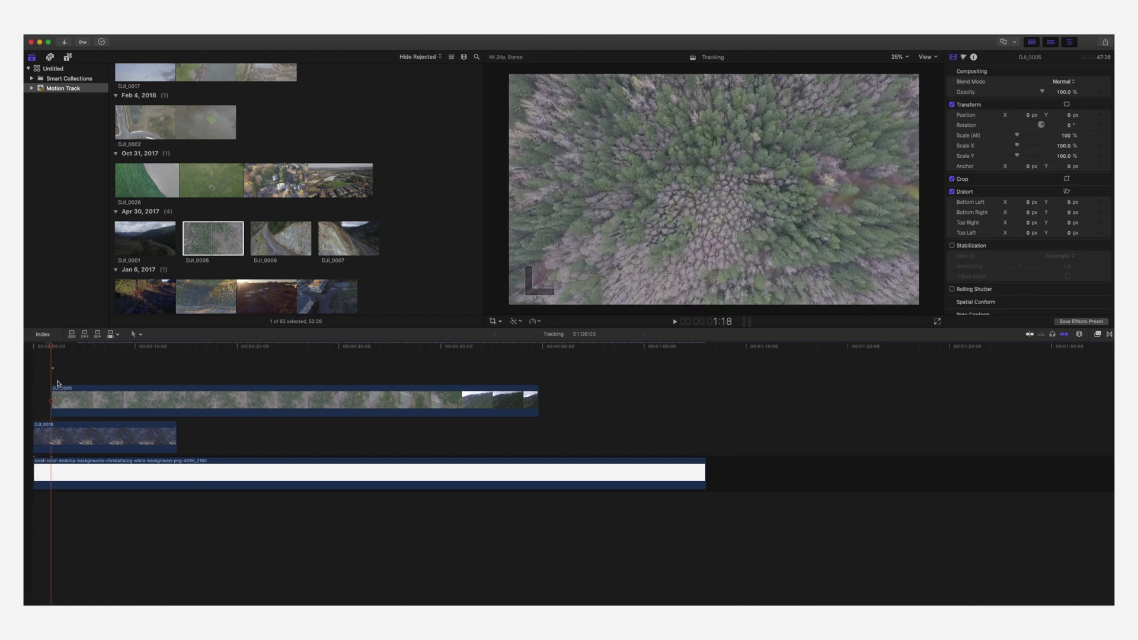
click(85, 403)
click(492, 320)
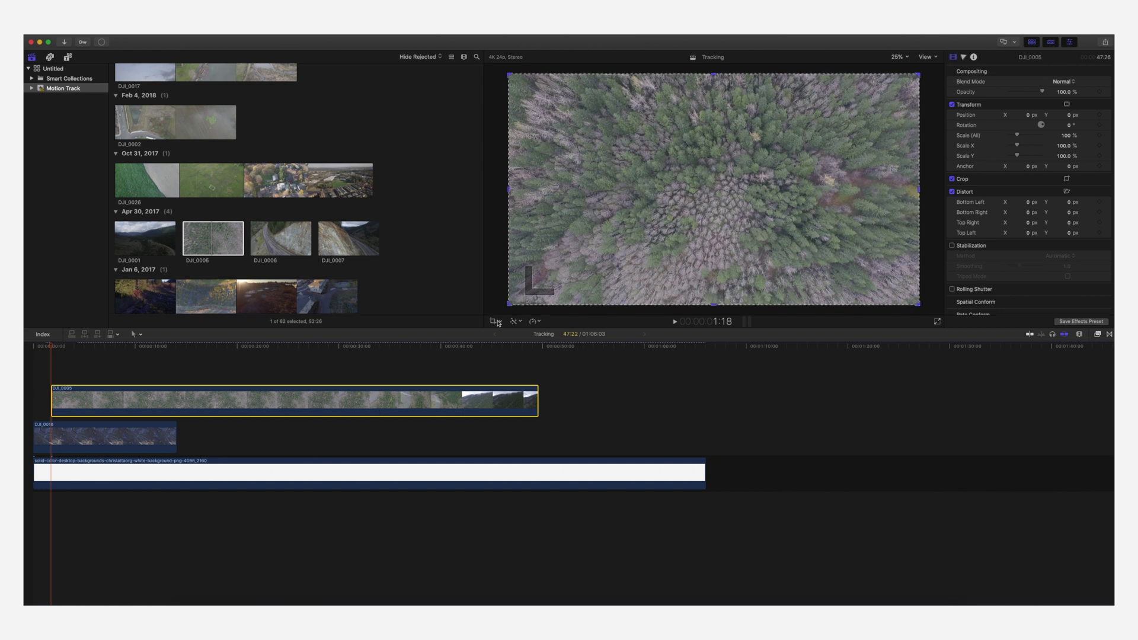
click(500, 321)
click(521, 341)
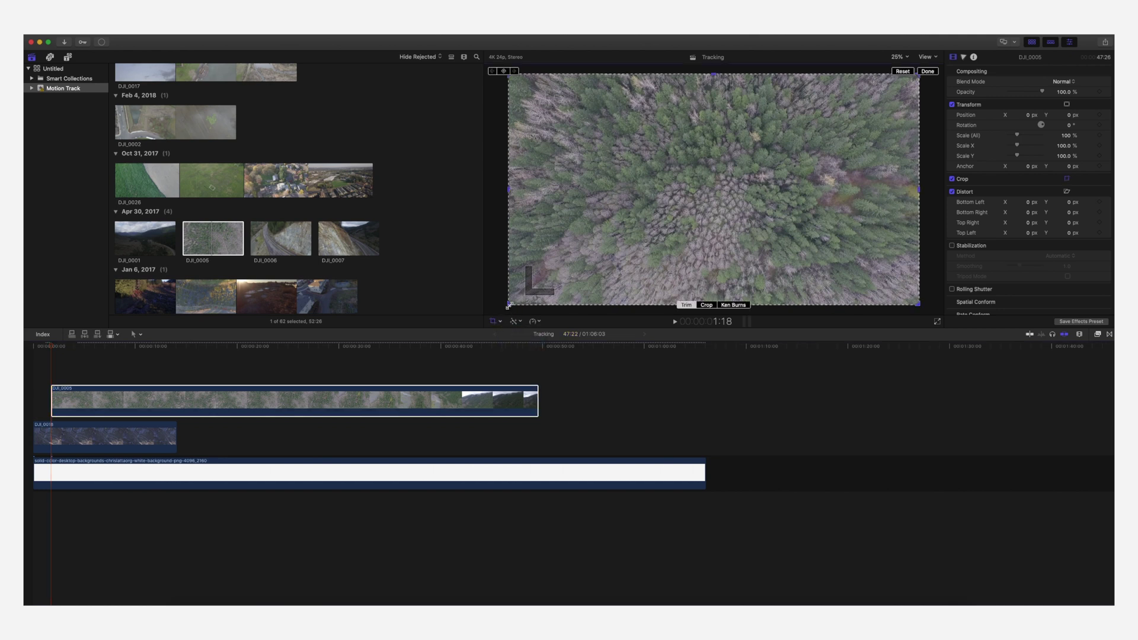
click(500, 323)
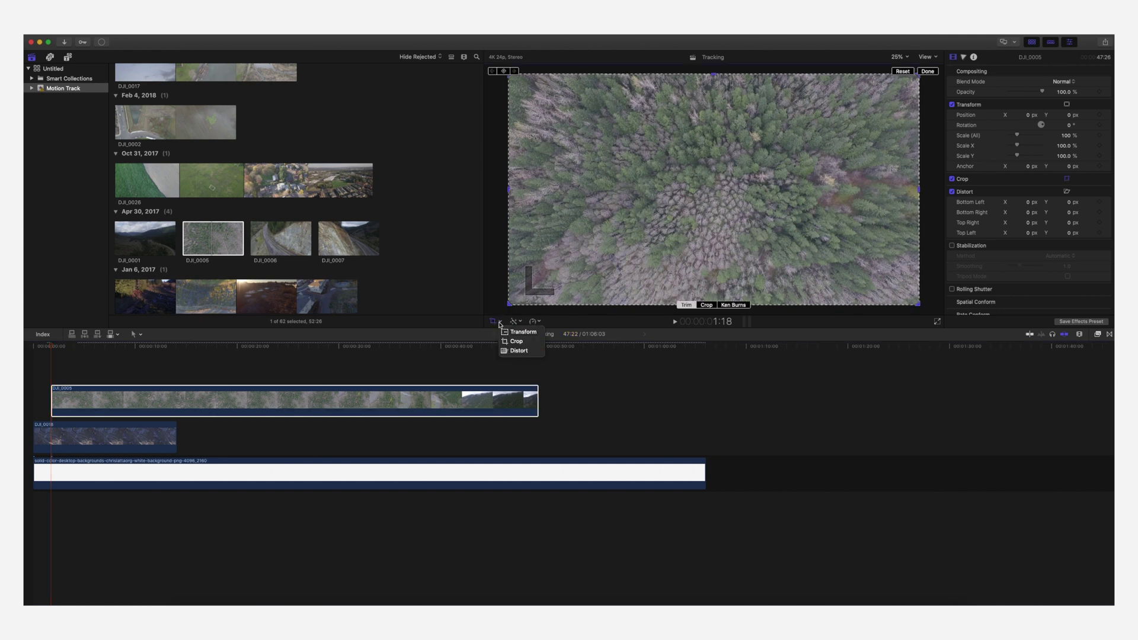
click(926, 71)
click(927, 72)
Step: Use the viewer's Transform handles to shrink DJI_0005 to 21.7% near the right edge
click(501, 321)
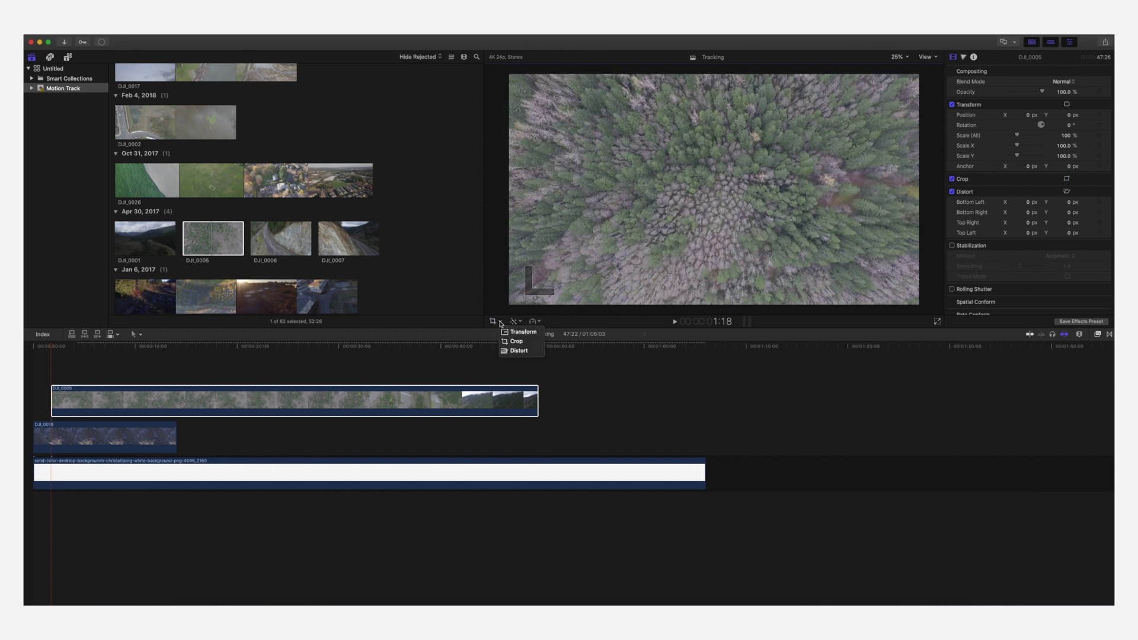
click(514, 330)
key(shift+c)
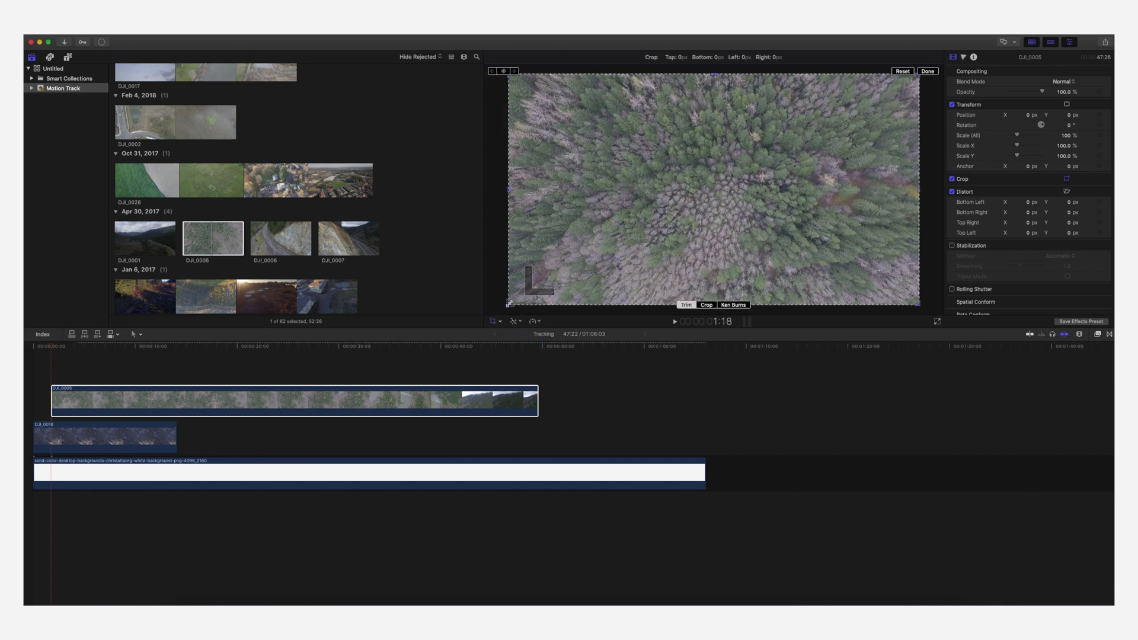
click(707, 305)
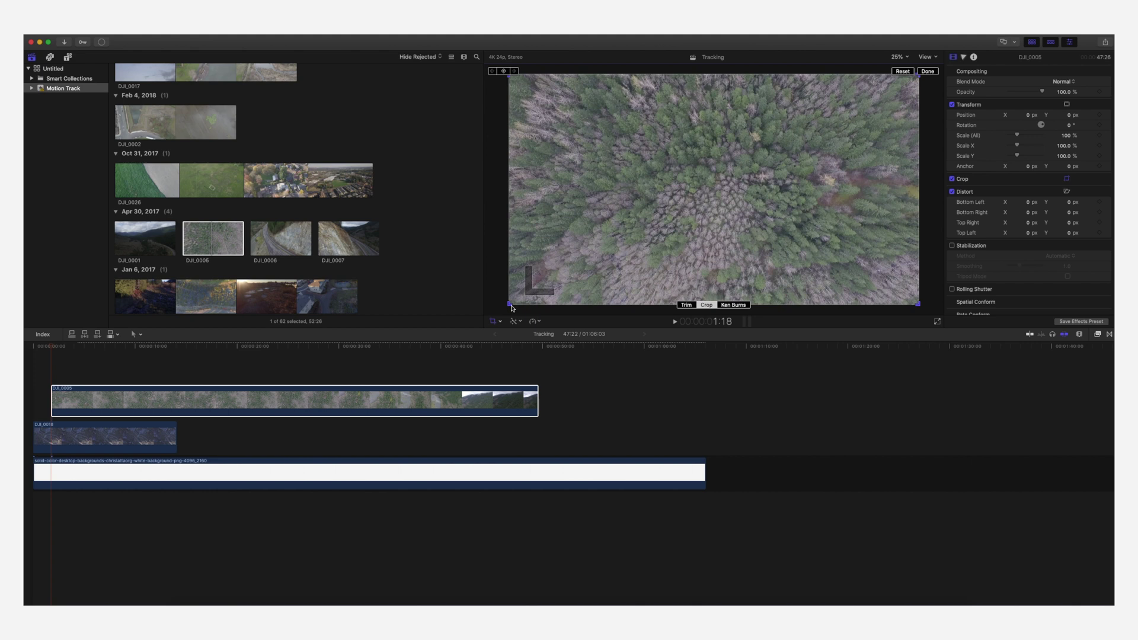
drag(511, 307, 529, 286)
click(504, 322)
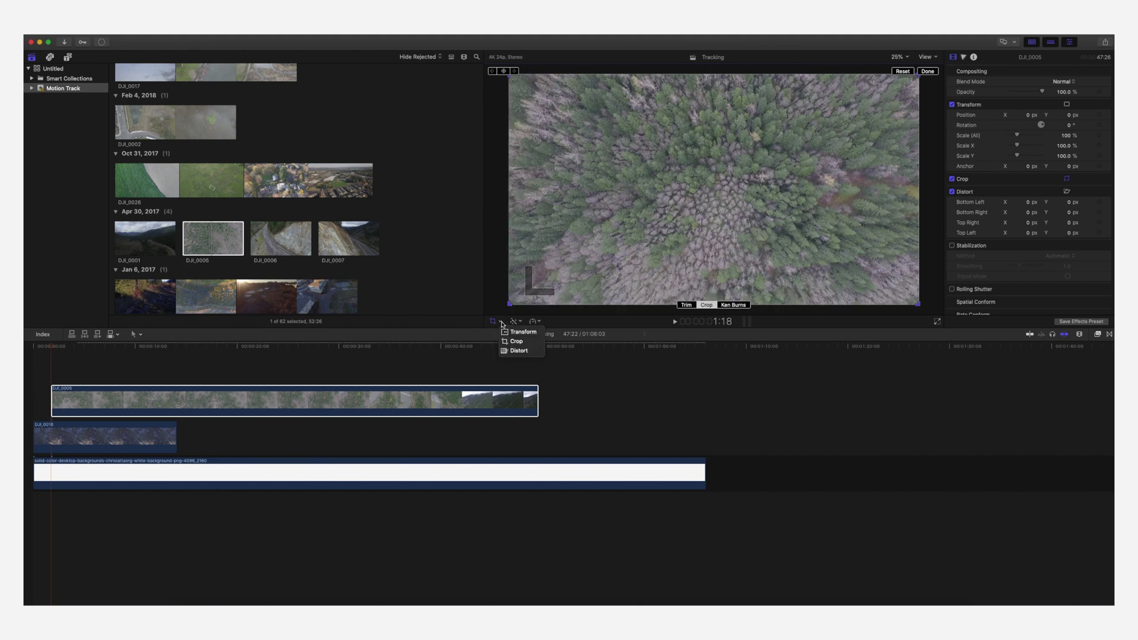
click(514, 330)
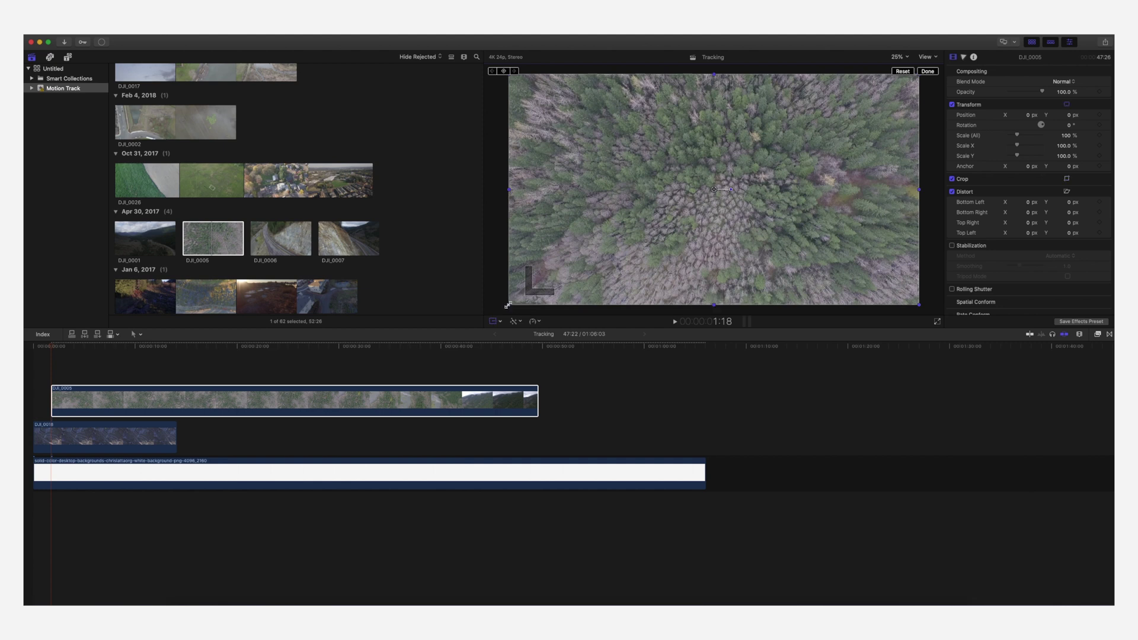
drag(509, 305, 888, 195)
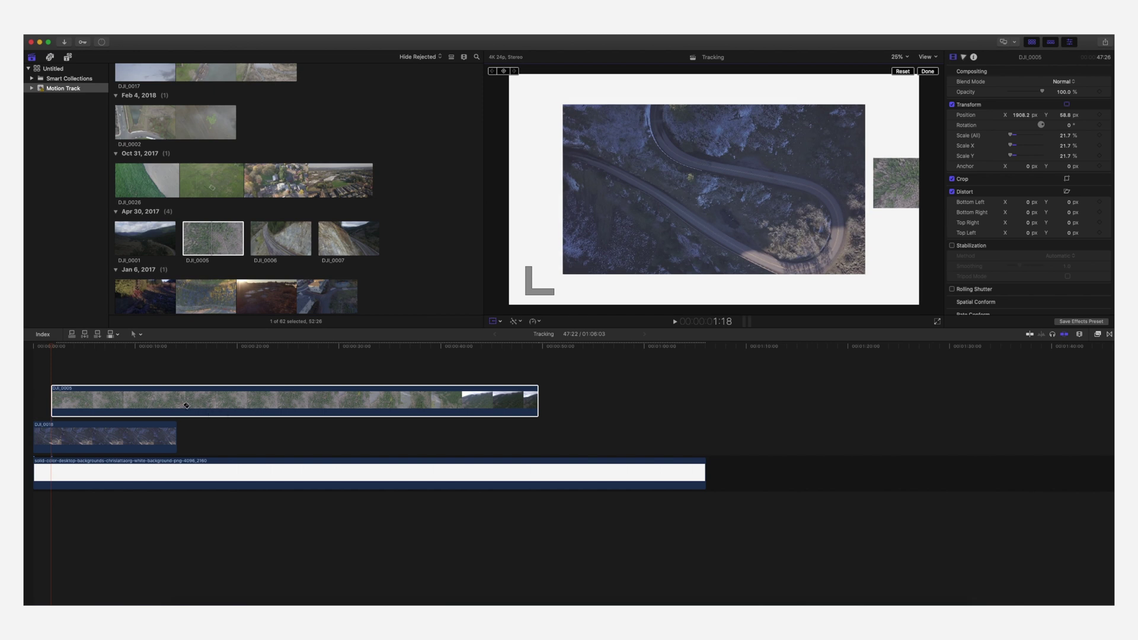
Step: Trim DJI_0005 to end with DJI_0018 and add a Scale keyframe at its start
drag(336, 394, 285, 332)
click(51, 347)
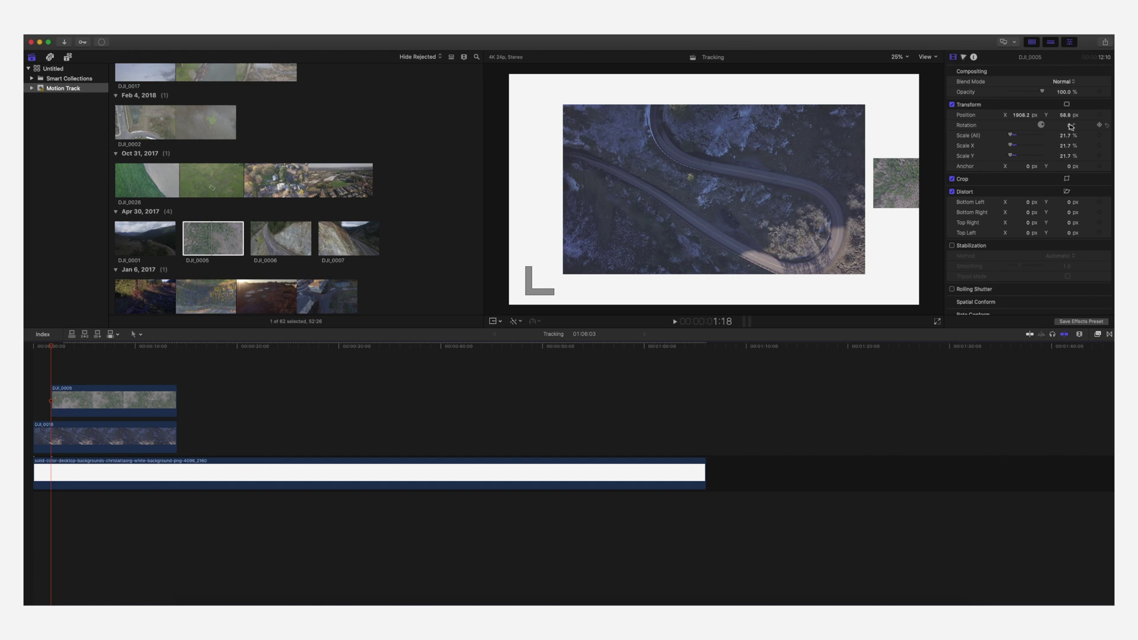
click(1099, 135)
click(112, 402)
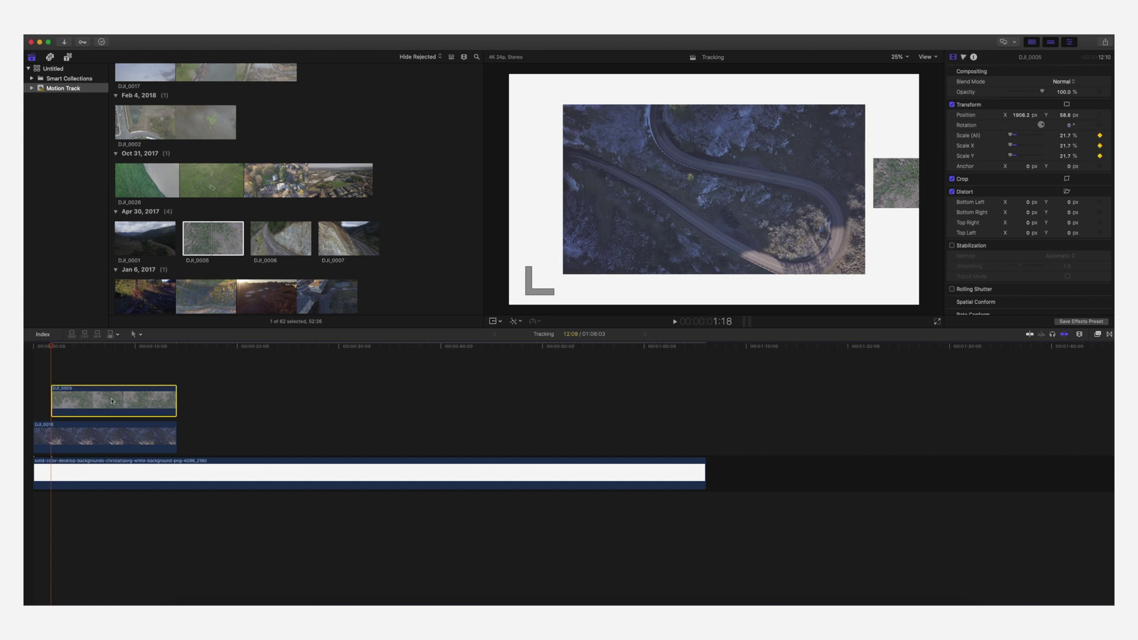
Step: Move the playhead to 14:00 and set the viewer zoom to 100%
drag(55, 349, 177, 352)
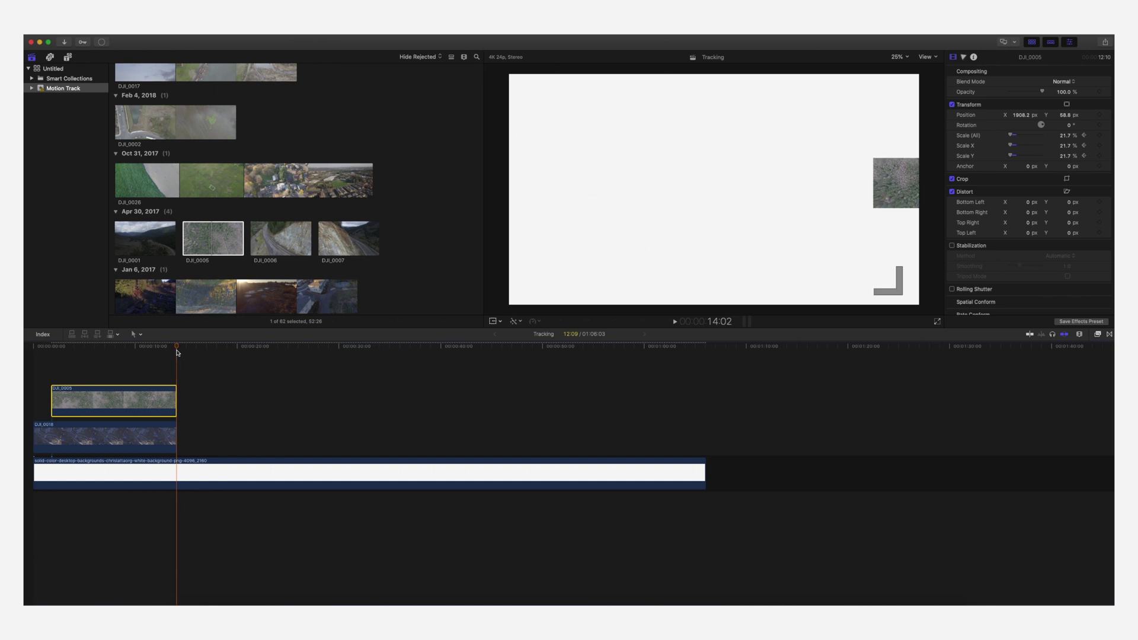
key(Left)
key(Left)
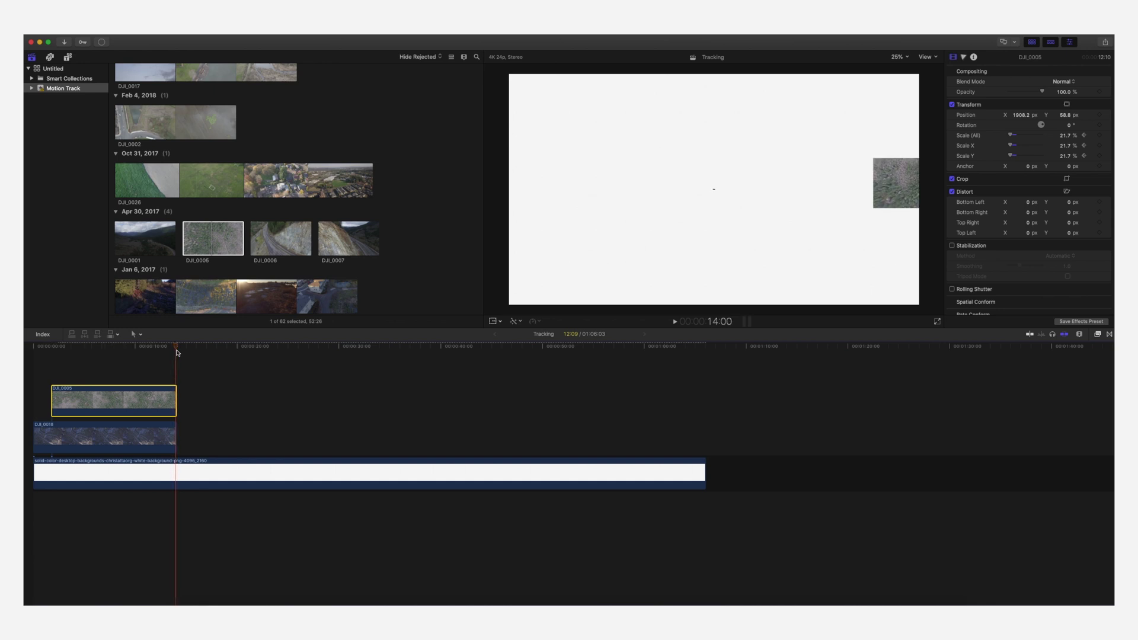
key(Left)
click(912, 59)
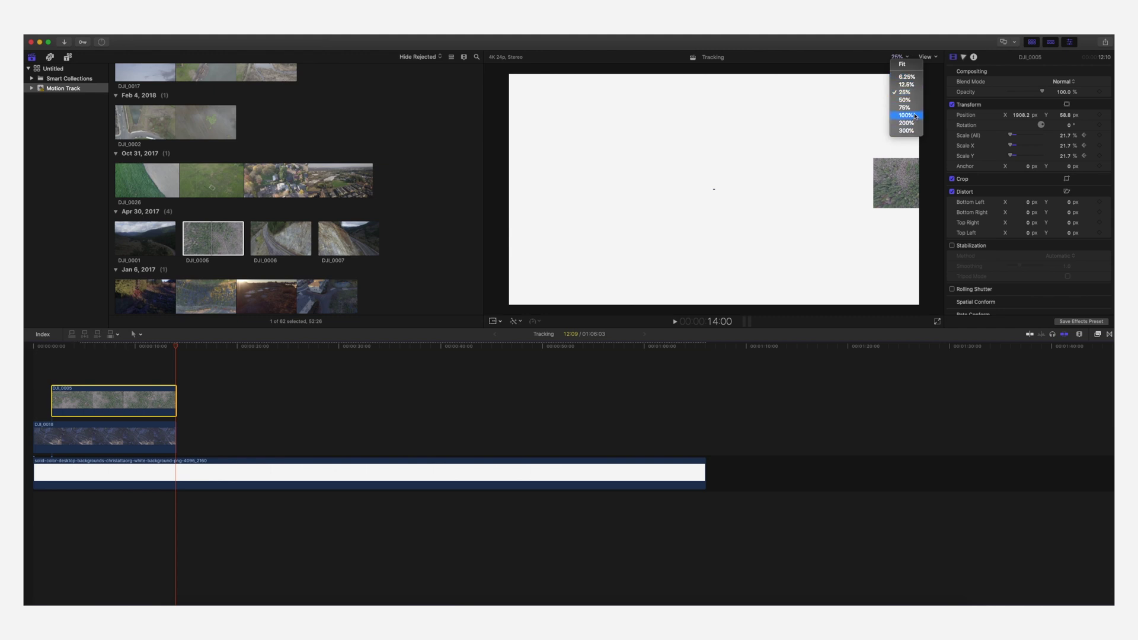
click(914, 116)
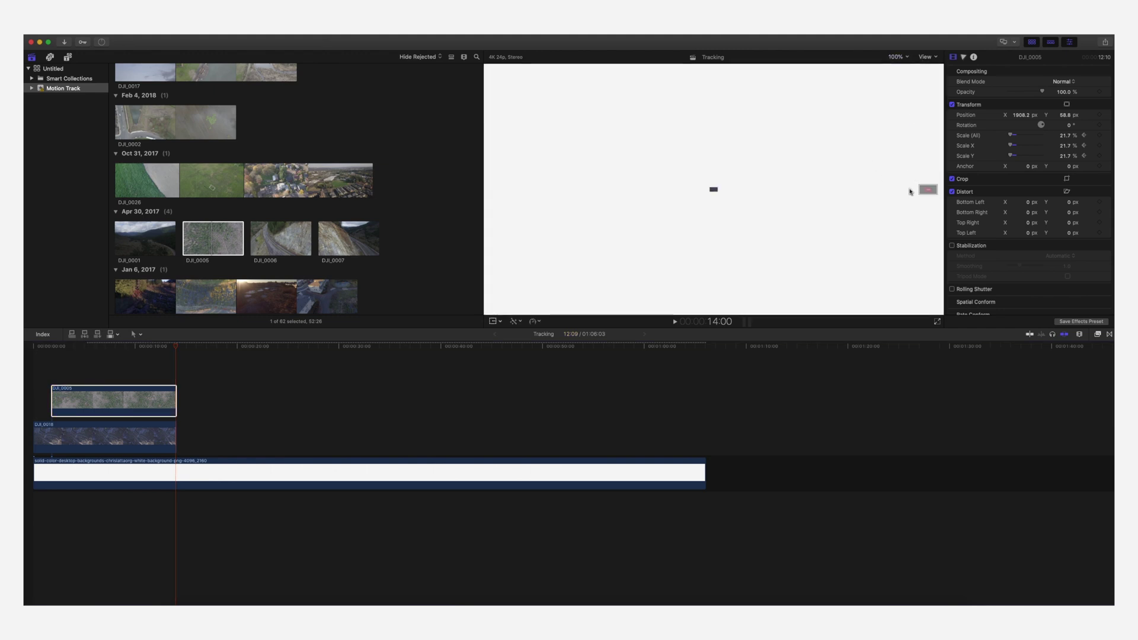
drag(928, 190, 930, 190)
Step: Add a Scale keyframe on DJI_0005 and raise its scale to 97%
click(153, 405)
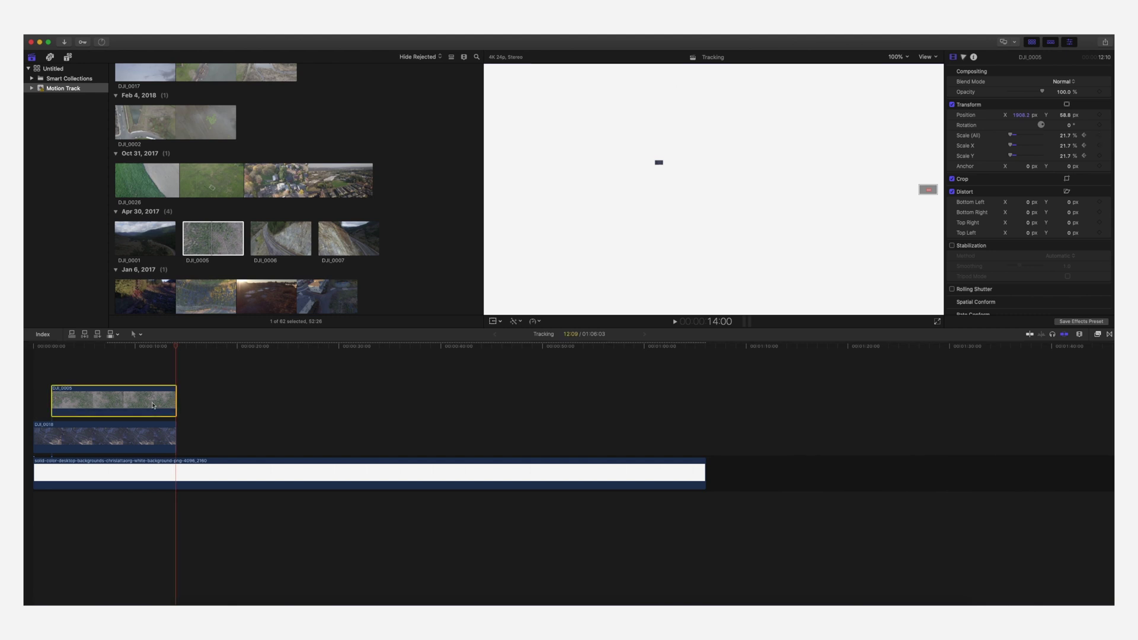
click(1100, 136)
drag(1011, 136, 1017, 137)
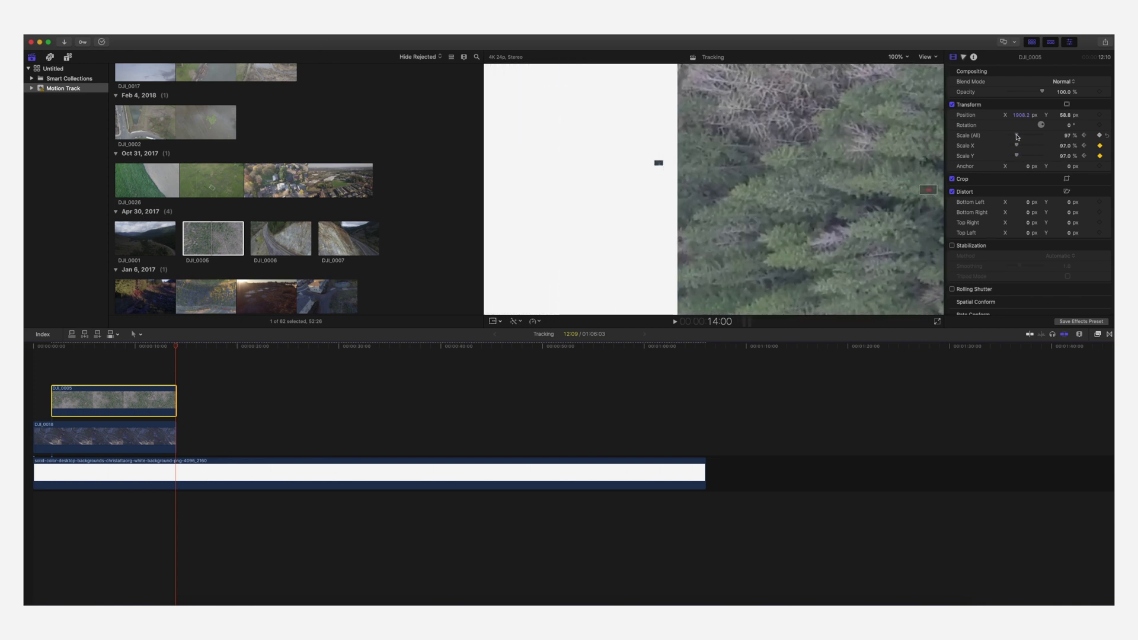
Step: Set the viewer to Fit, play the composite, then return the playhead to 00:00
click(899, 56)
click(895, 61)
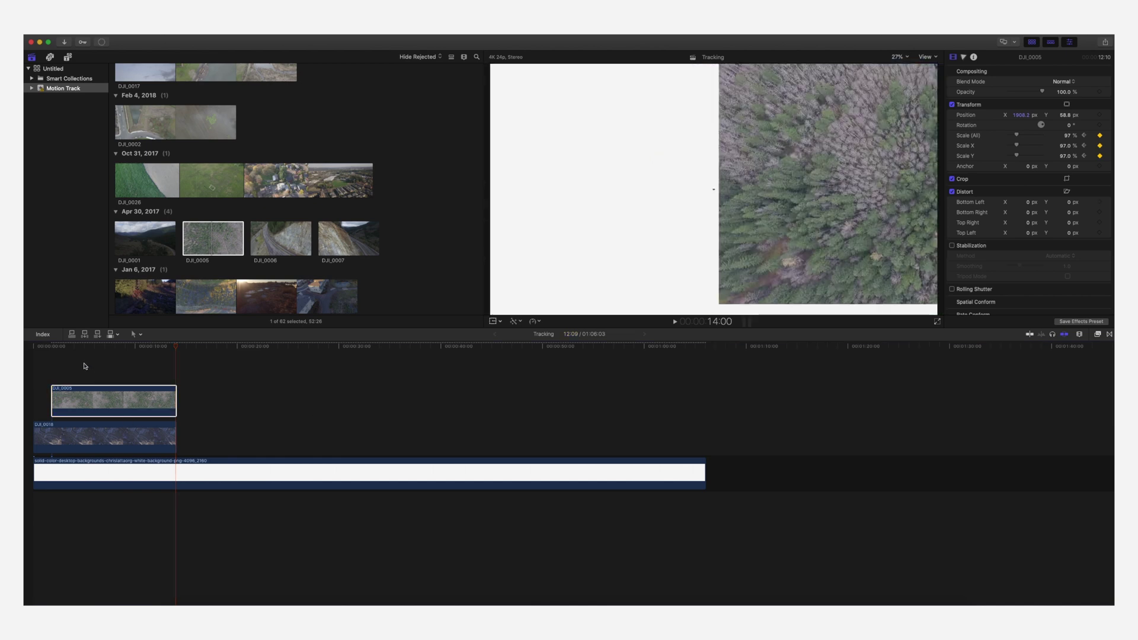
click(34, 368)
key(space)
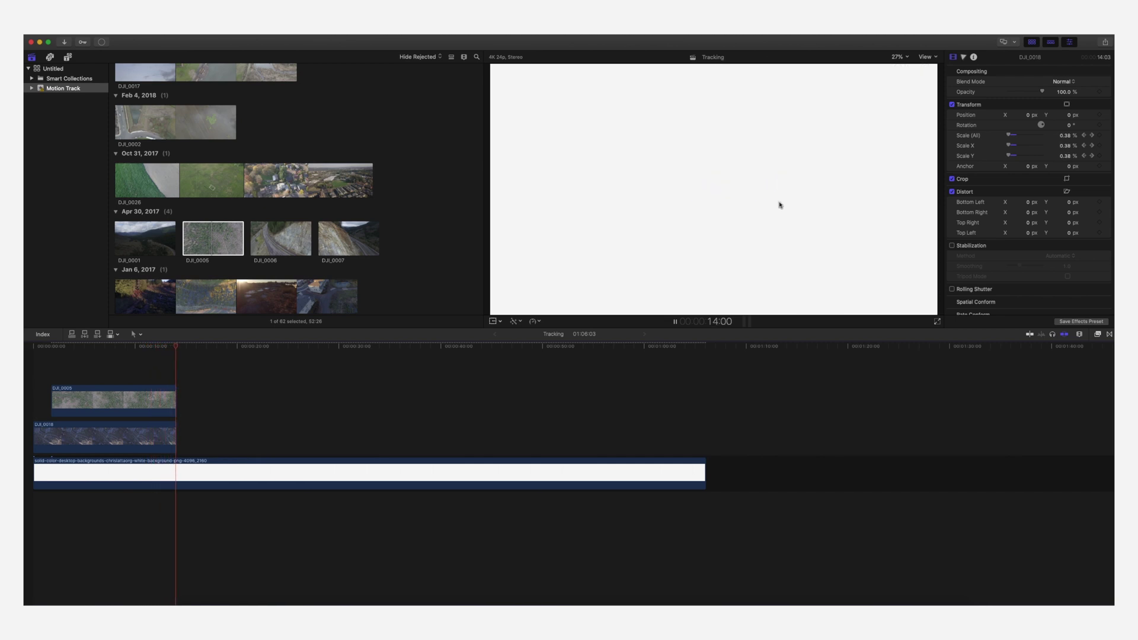
key(space)
click(191, 470)
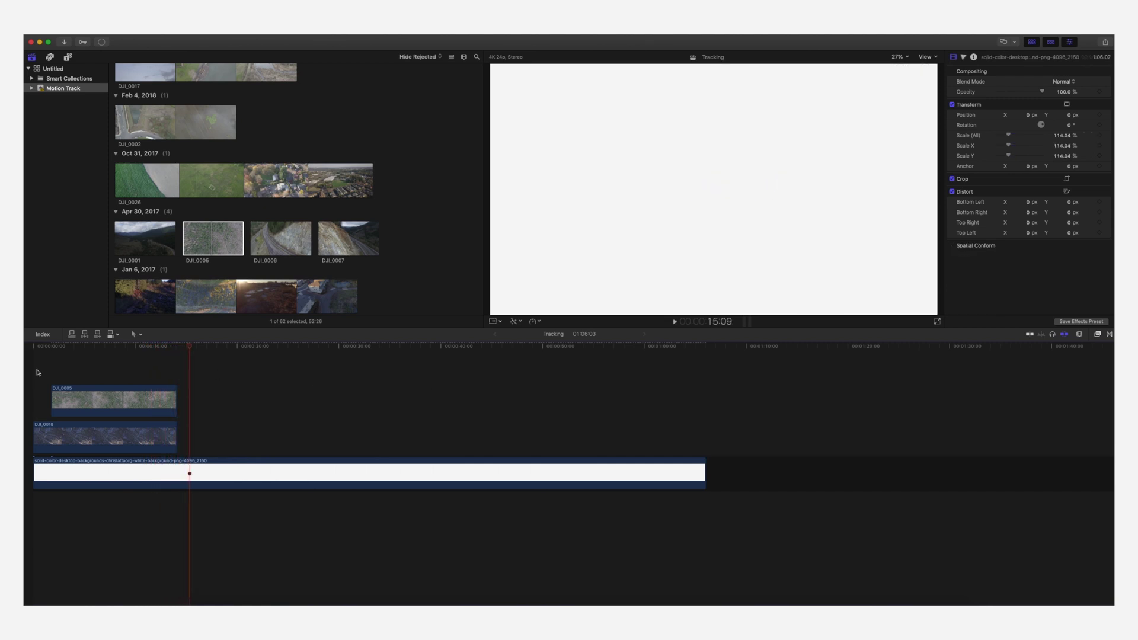
key(Home)
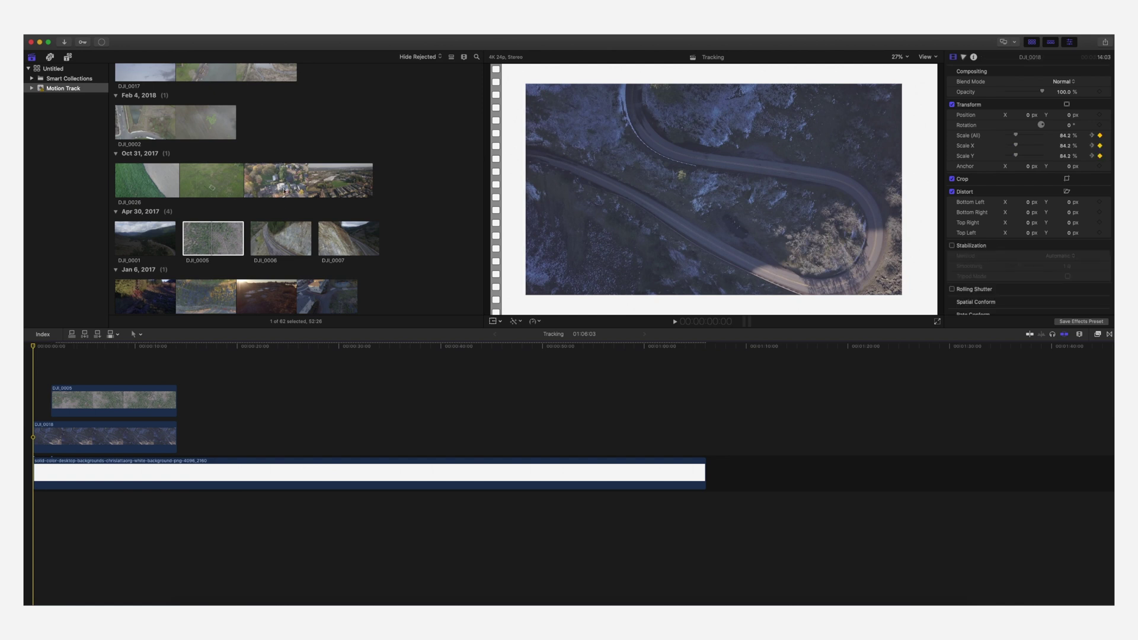
Step: Preview cliff-side highway clip DJI_0006, then scroll the Browser to the Jul 30, 2016 clips
click(278, 240)
scroll(237, 225, down, 5)
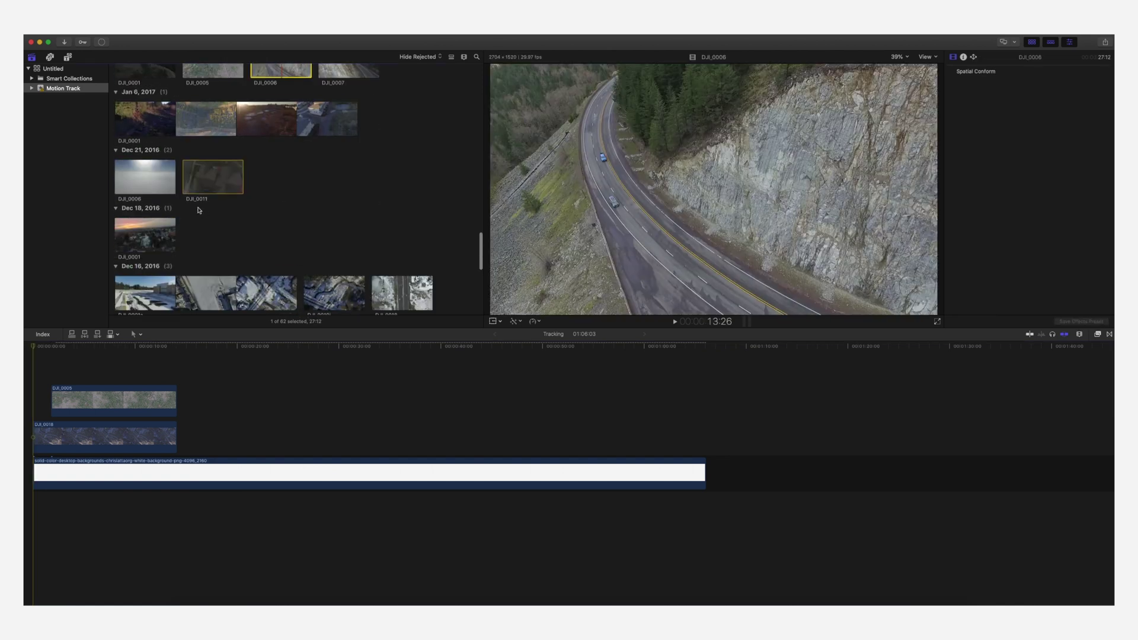
scroll(159, 244, down, 3)
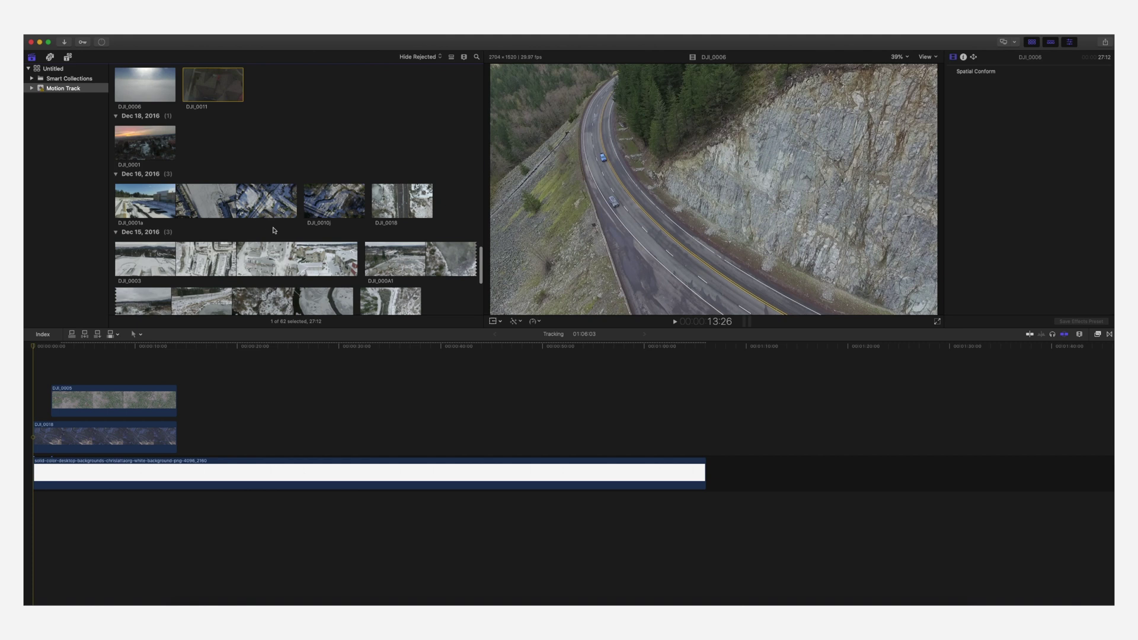
scroll(268, 233, down, 2)
scroll(211, 245, down, 2)
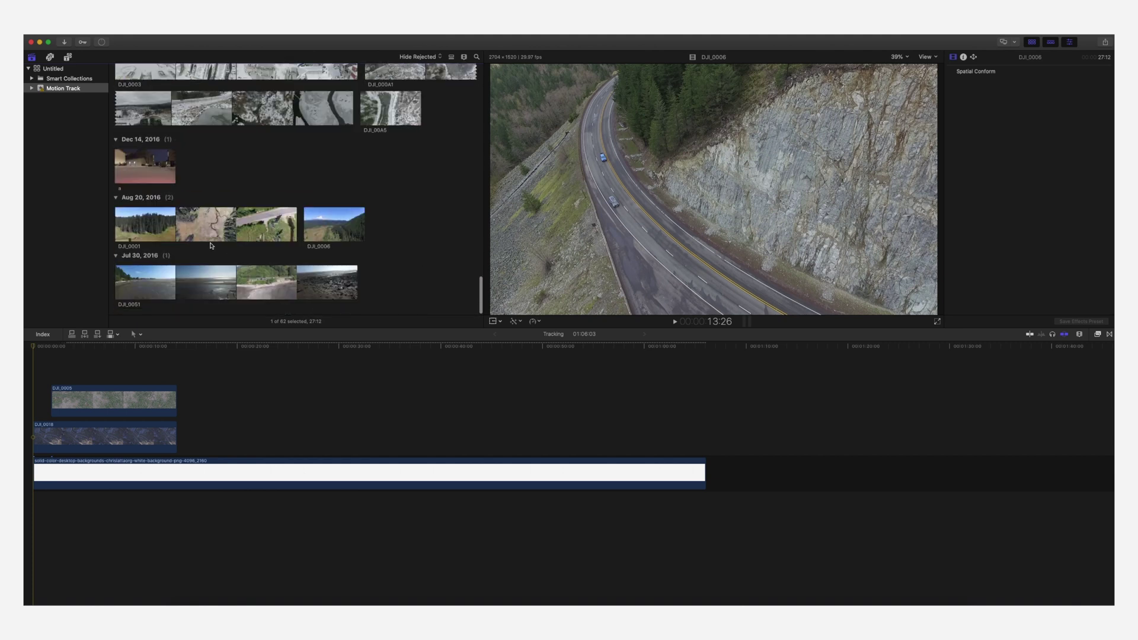